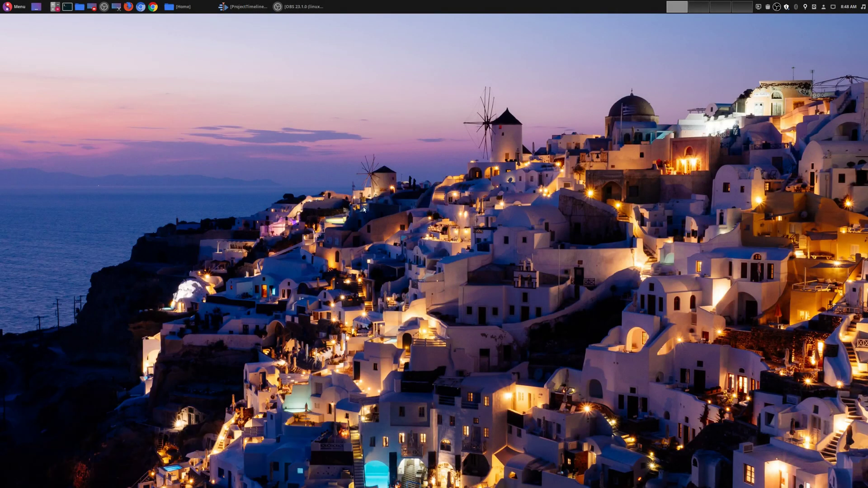
# Bring the Kdenlive project window forward and set the playhead to about 00:02:20.
pyautogui.click(247, 6)
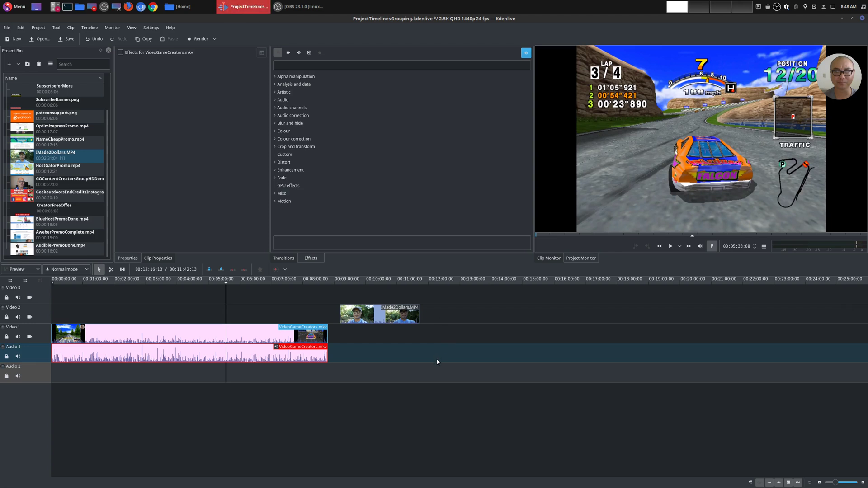
pyautogui.click(249, 297)
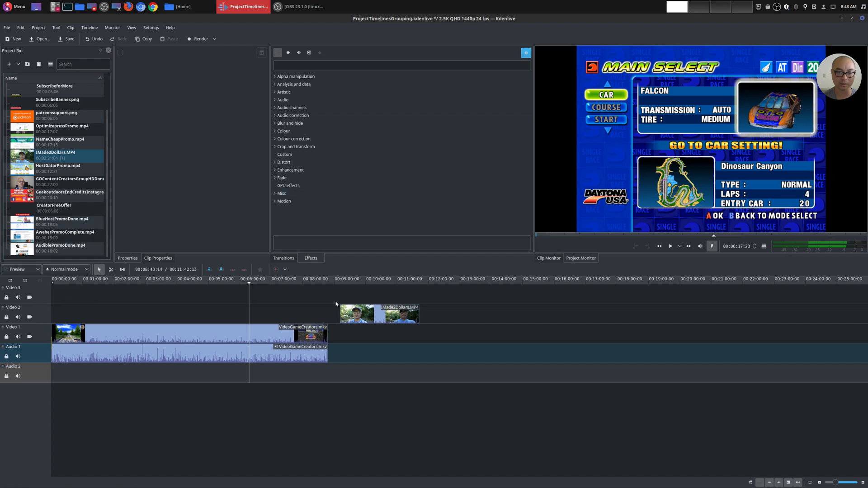
pyautogui.click(125, 303)
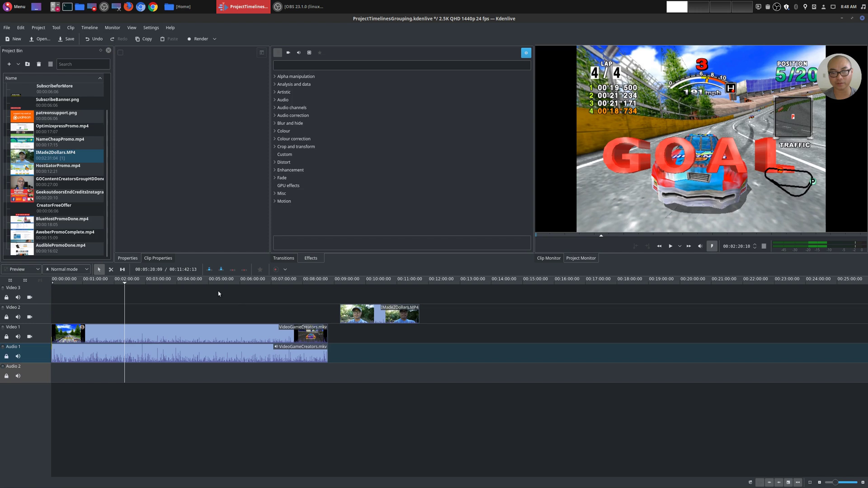
# Add an extra IMade2Dollars.MP4 copy near 5:45 and patreonsupport.png on Video 3 near 13:20.
pyautogui.click(19, 65)
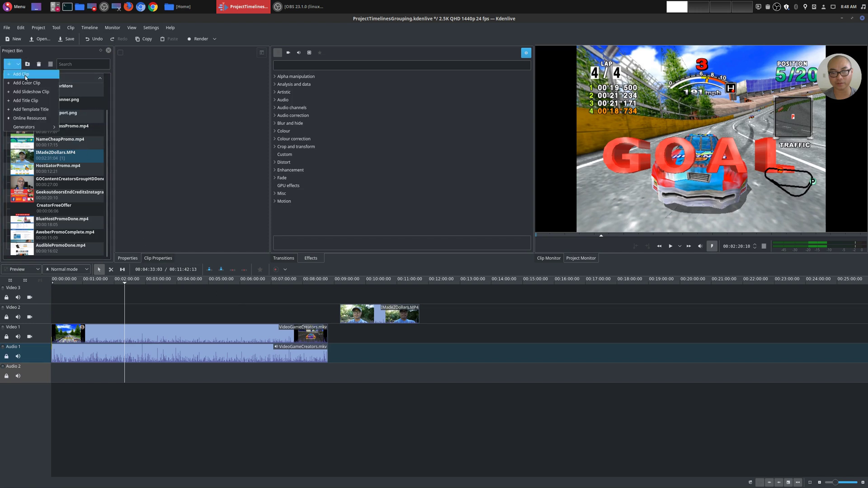
pyautogui.click(171, 298)
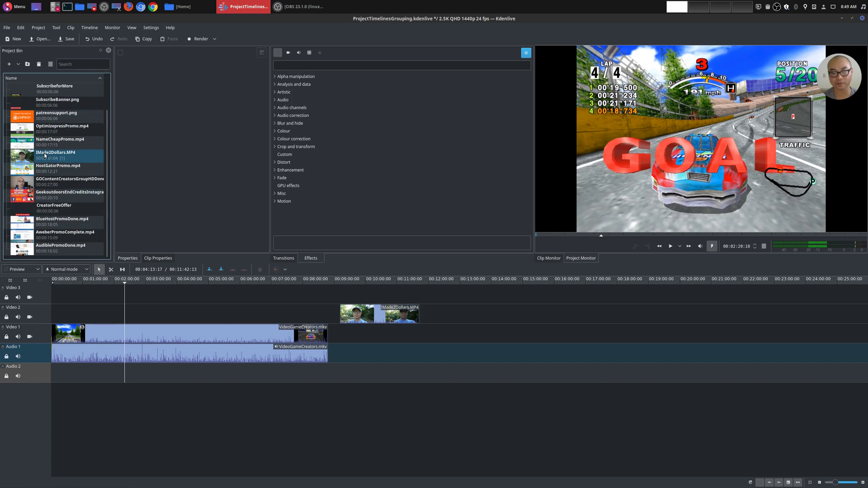
pyautogui.click(391, 319)
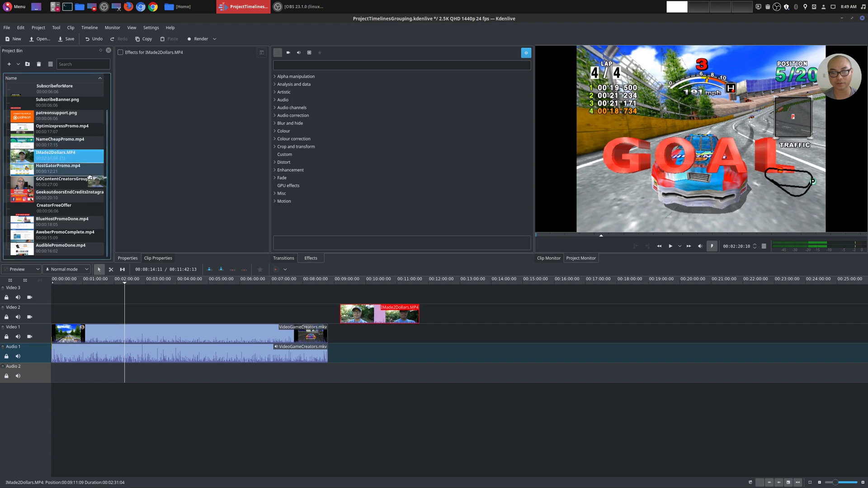
pyautogui.moveTo(90, 177); pyautogui.dragTo(239, 316)
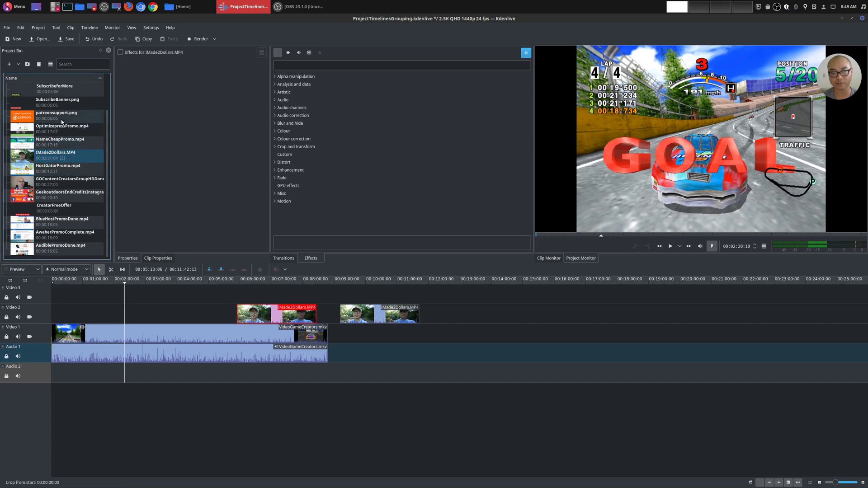
pyautogui.moveTo(61, 121)
pyautogui.mouseDown()
pyautogui.moveTo(340, 266)
pyautogui.moveTo(473, 299)
pyautogui.mouseUp()
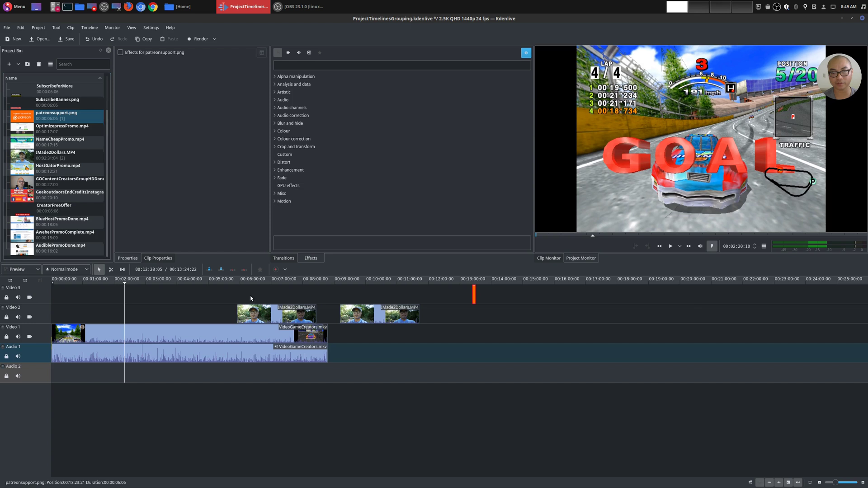
pyautogui.moveTo(412, 313)
pyautogui.mouseDown()
pyautogui.moveTo(412, 294)
pyautogui.moveTo(407, 316)
pyautogui.mouseUp()
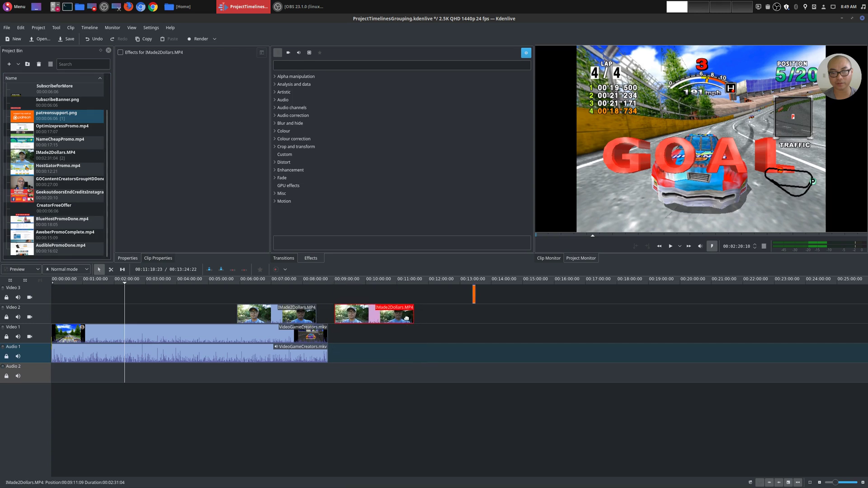
# Delete the extra IMade2Dollars.MP4 copy and the patreonsupport.png clip.
pyautogui.click(288, 315)
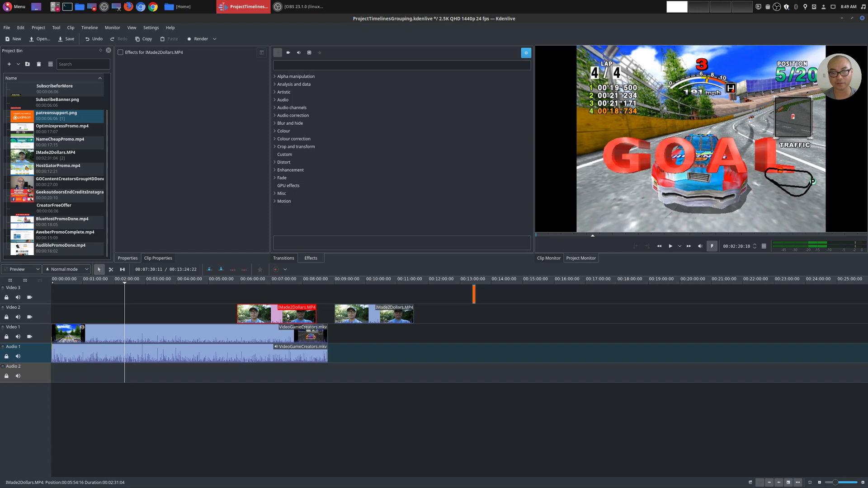
pyautogui.press('Delete')
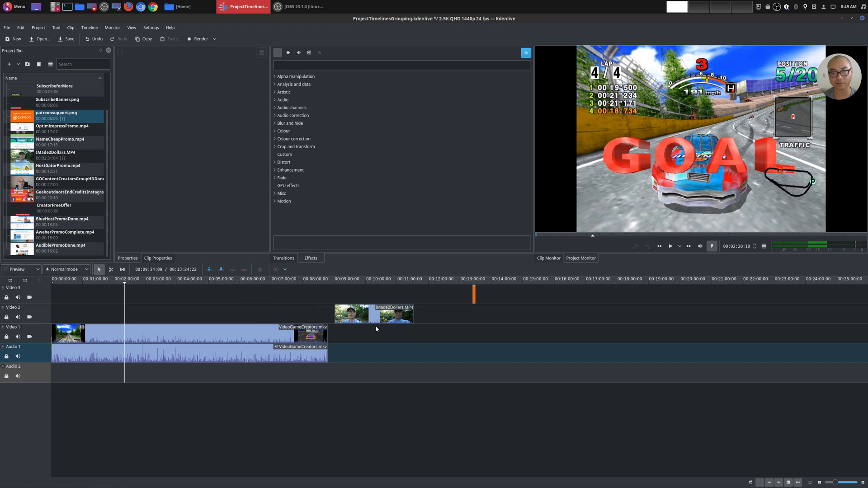
pyautogui.click(473, 295)
pyautogui.press('Delete')
pyautogui.rightClick(44, 298)
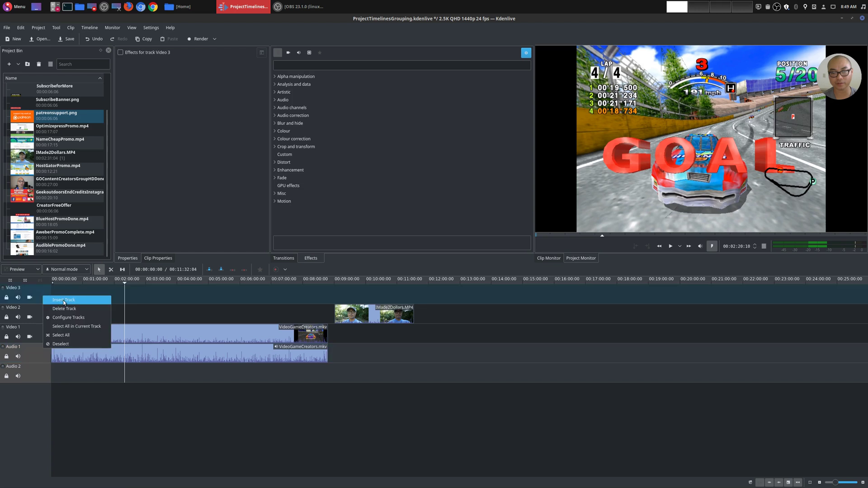
pyautogui.click(64, 301)
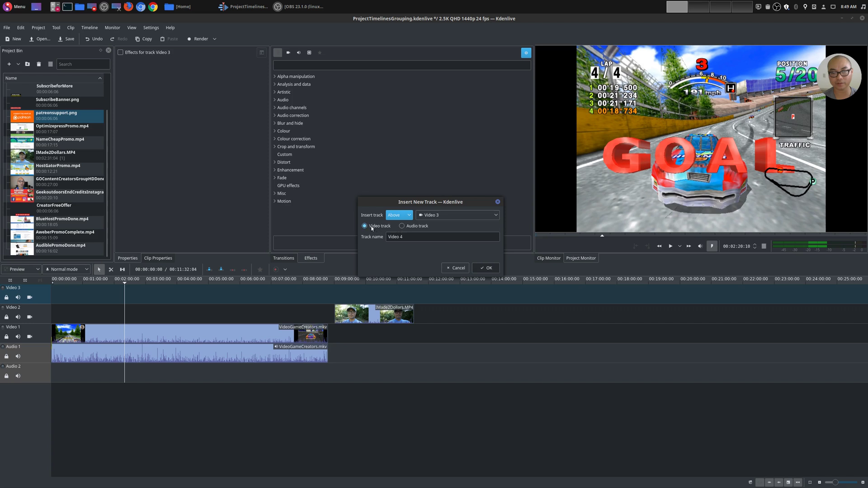
pyautogui.click(402, 226)
pyautogui.click(364, 226)
pyautogui.click(402, 216)
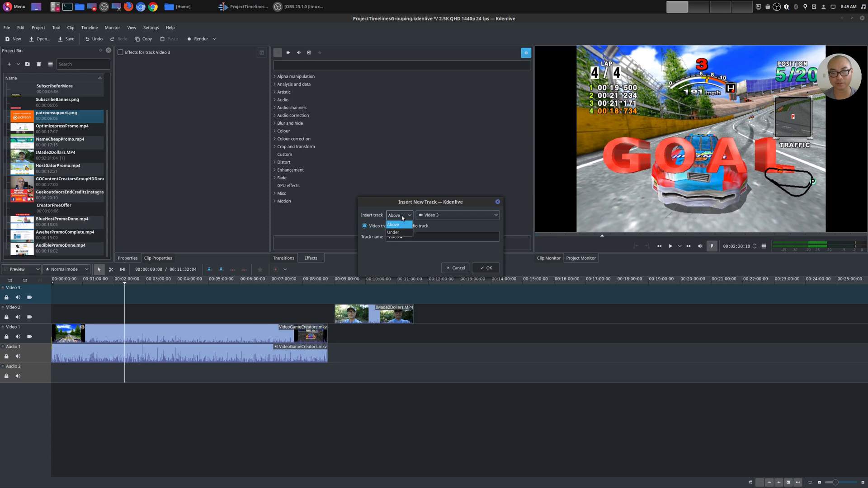
pyautogui.click(404, 216)
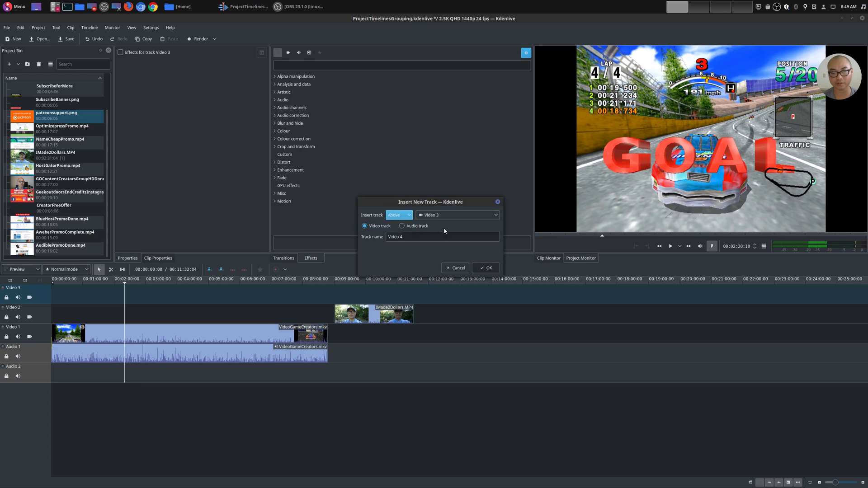
pyautogui.click(478, 216)
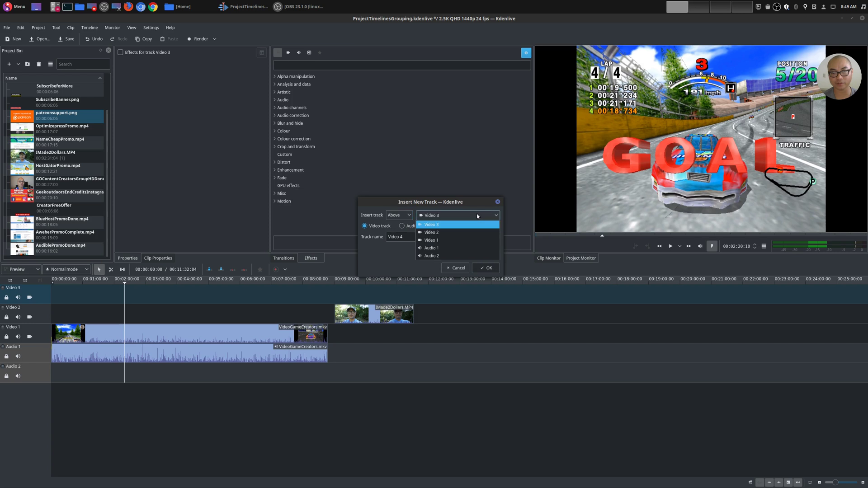
pyautogui.click(445, 241)
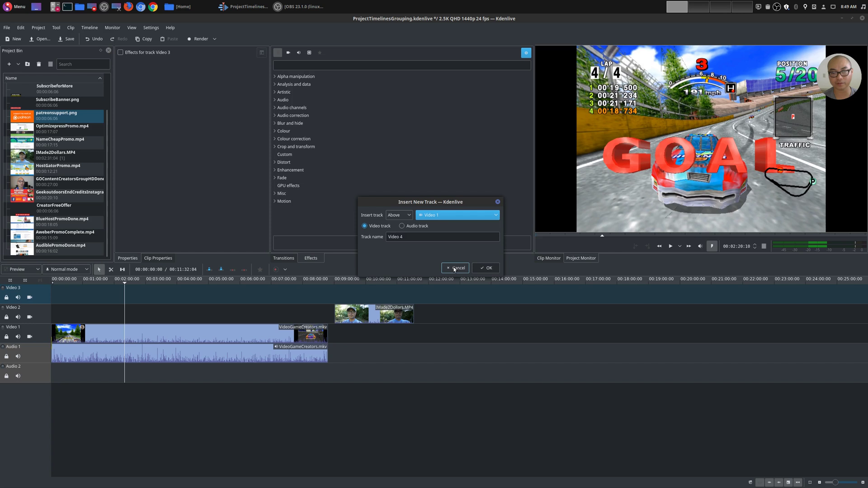
pyautogui.click(489, 269)
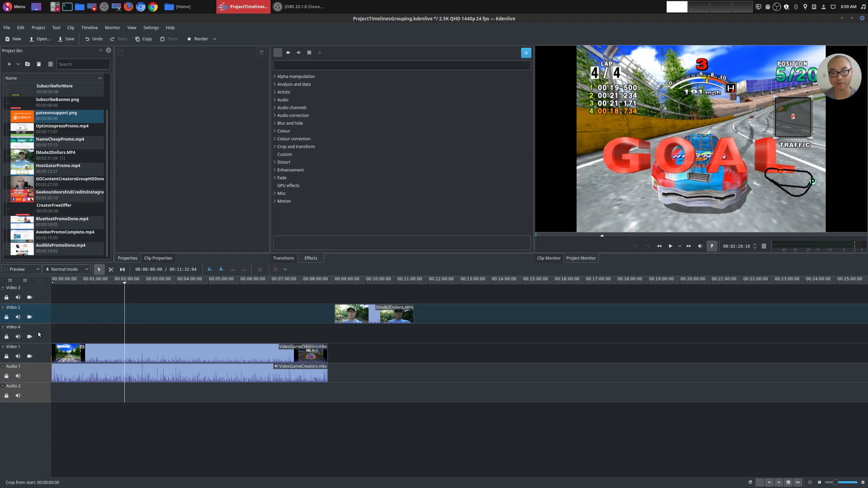
pyautogui.rightClick(38, 335)
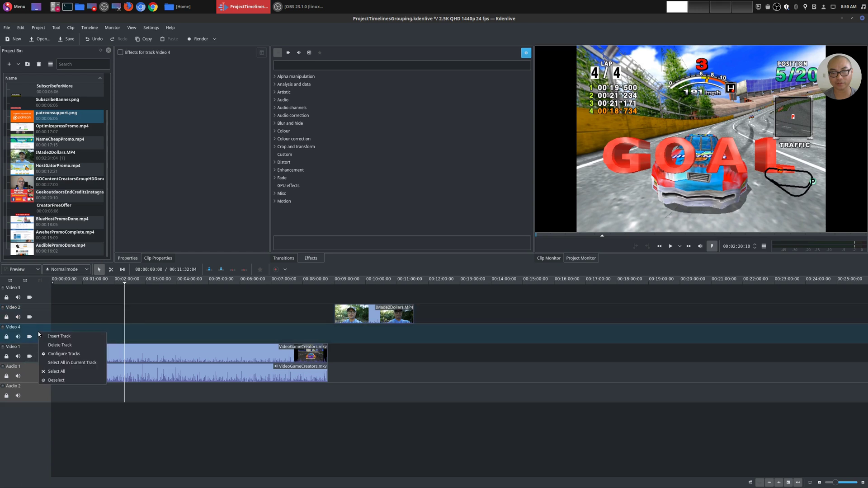
pyautogui.click(58, 345)
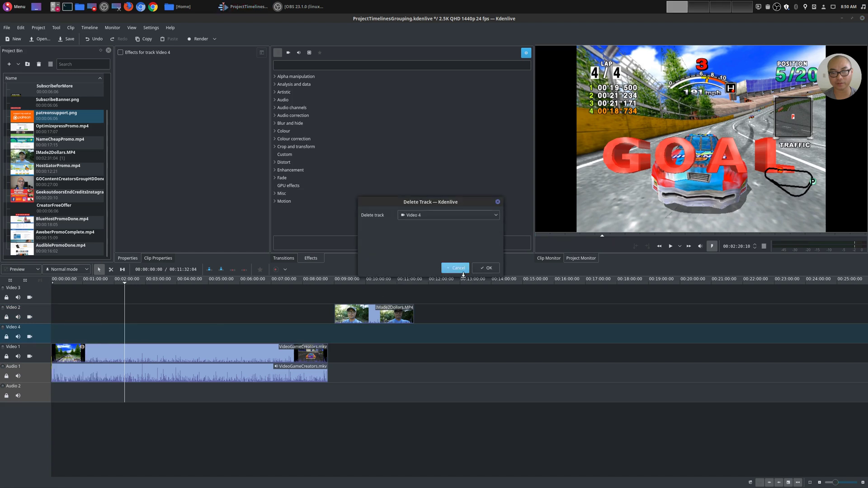
pyautogui.click(482, 269)
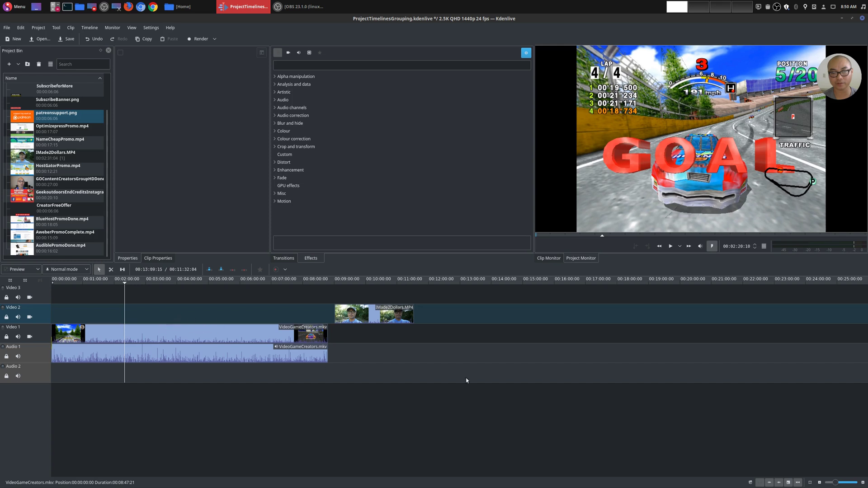
# Adjust the timeline zoom and switch the tracks to compact, then back to full height.
pyautogui.click(836, 483)
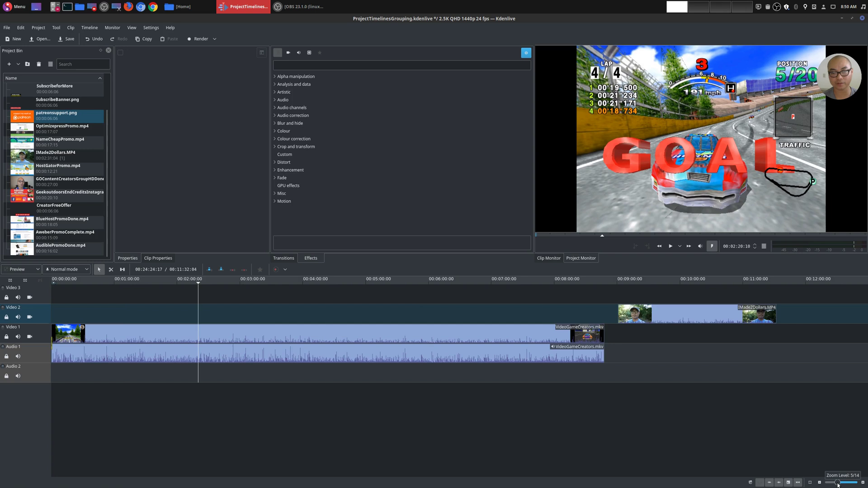
pyautogui.moveTo(837, 484); pyautogui.dragTo(836, 484)
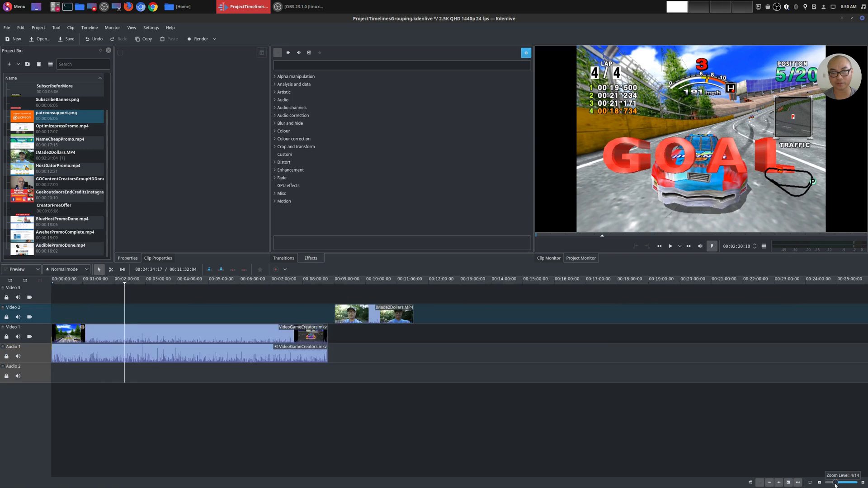
pyautogui.click(10, 281)
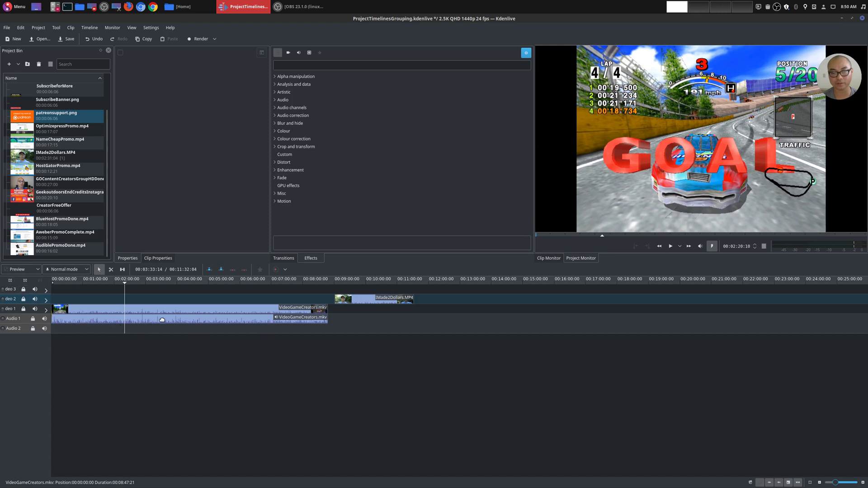
pyautogui.click(25, 281)
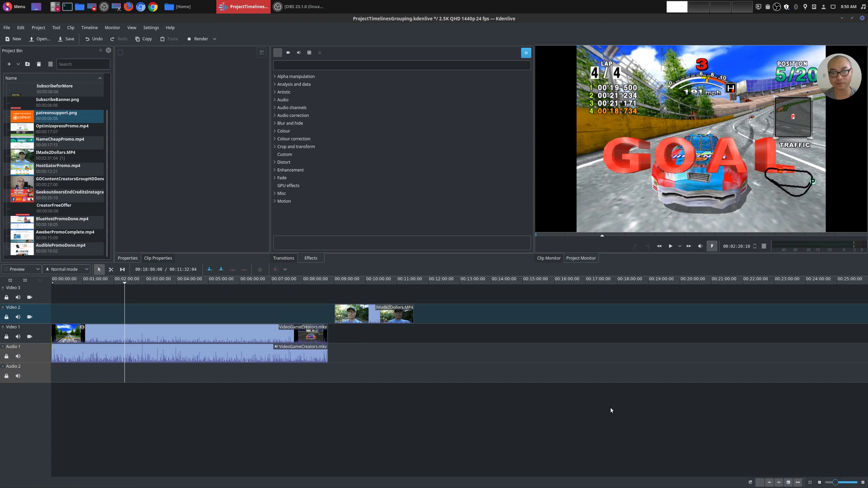
# Fit the timeline zoom to the whole project, about 00:00 to 00:12.
pyautogui.moveTo(835, 483); pyautogui.dragTo(840, 483)
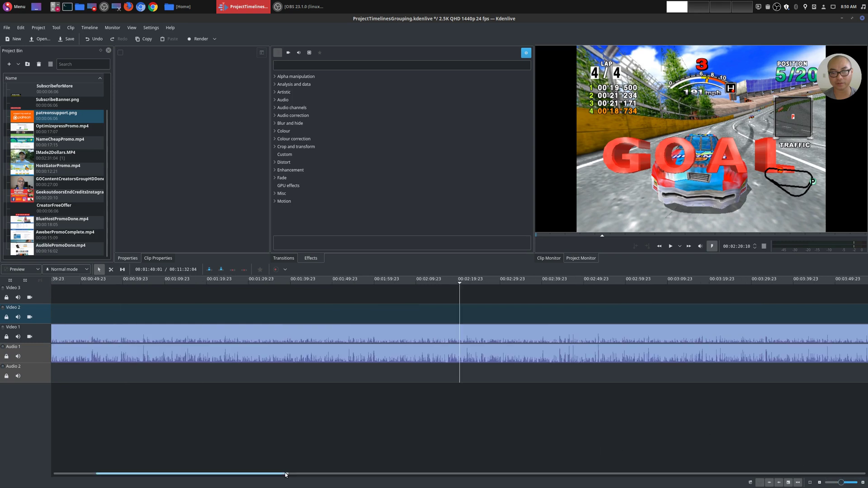
pyautogui.moveTo(285, 473); pyautogui.dragTo(598, 487)
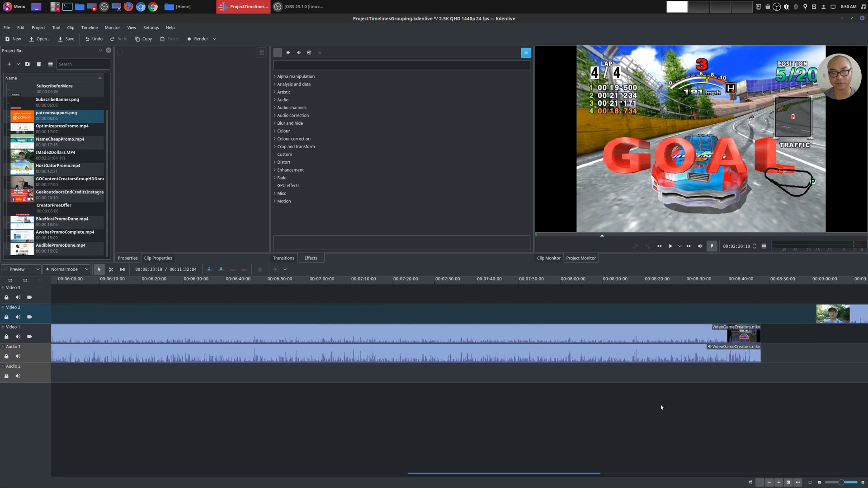
pyautogui.click(809, 483)
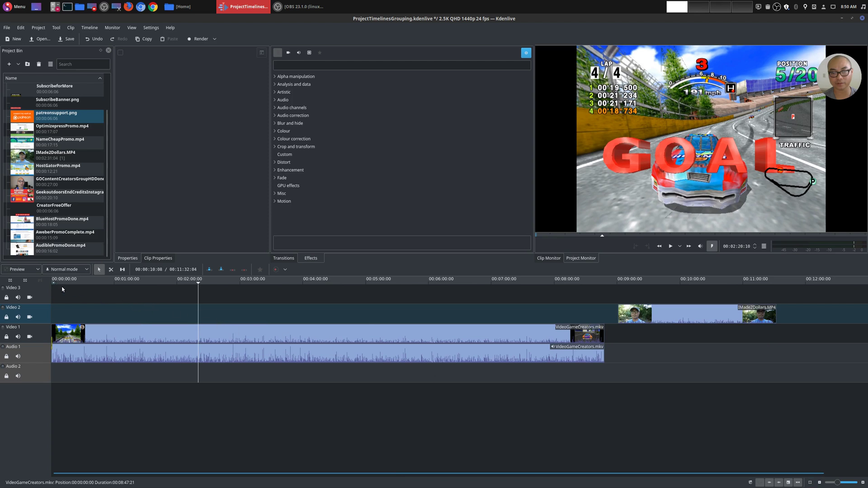
# Select all Video 2 clips, then all clips, then clear the selection at 00:01:07.
pyautogui.rightClick(42, 313)
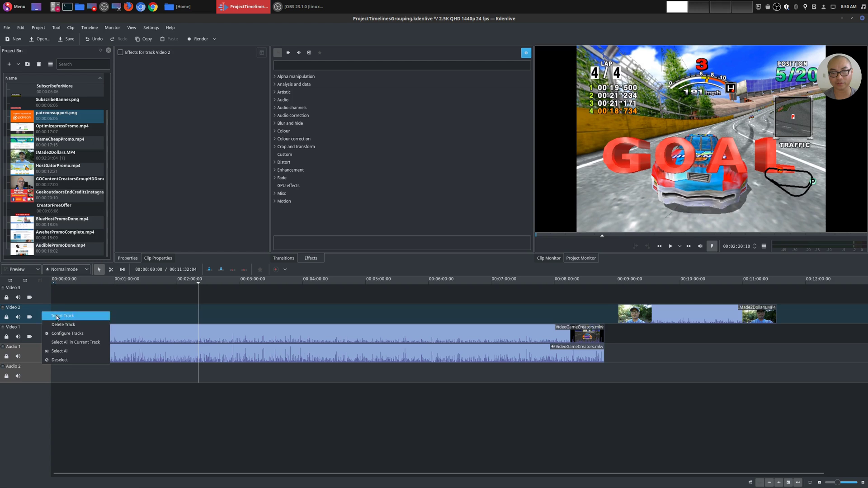
pyautogui.click(80, 344)
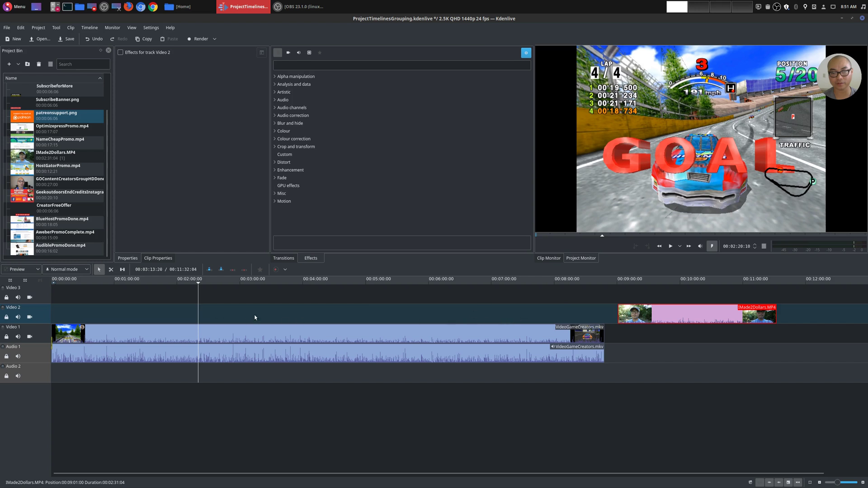
pyautogui.rightClick(41, 315)
pyautogui.click(74, 355)
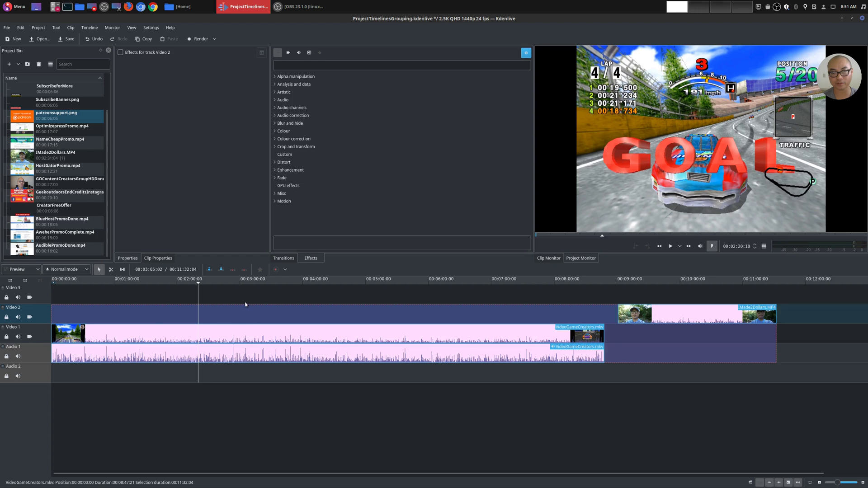
pyautogui.click(122, 296)
pyautogui.rightClick(39, 311)
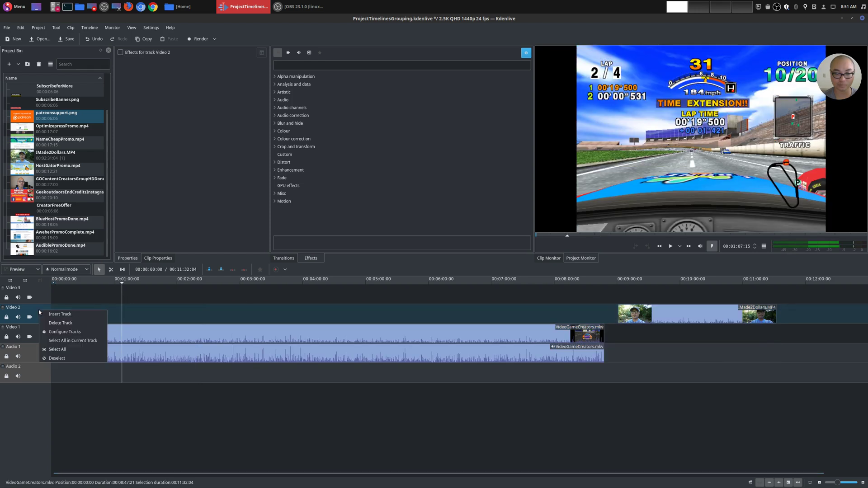
pyautogui.click(65, 335)
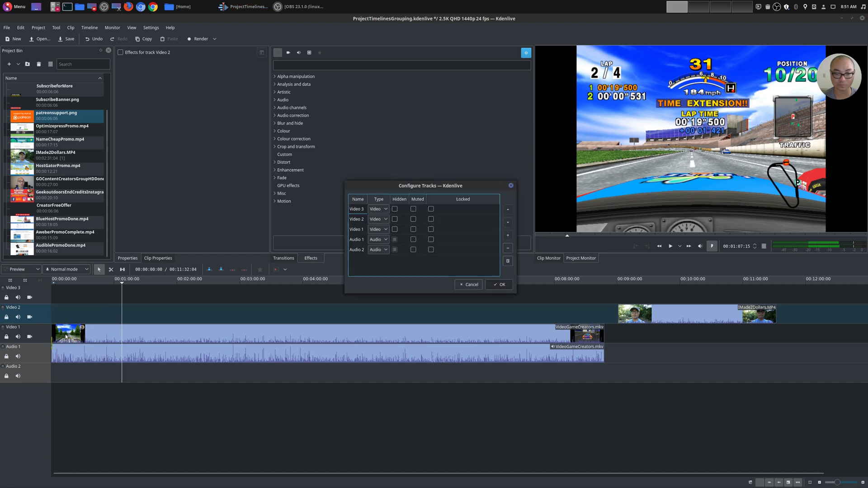
pyautogui.click(359, 221)
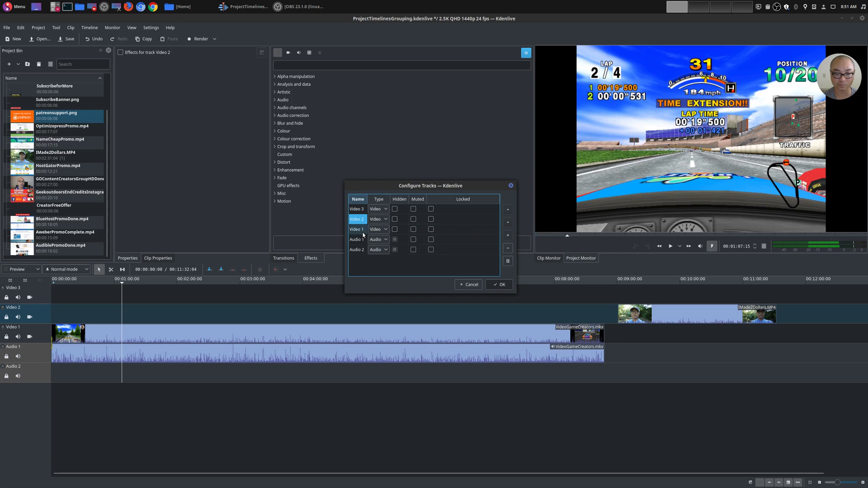
pyautogui.click(404, 233)
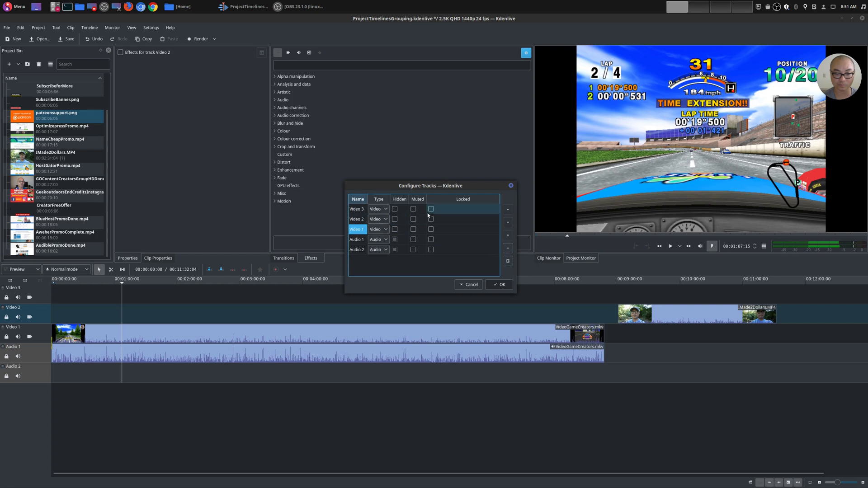
pyautogui.click(459, 209)
pyautogui.click(462, 237)
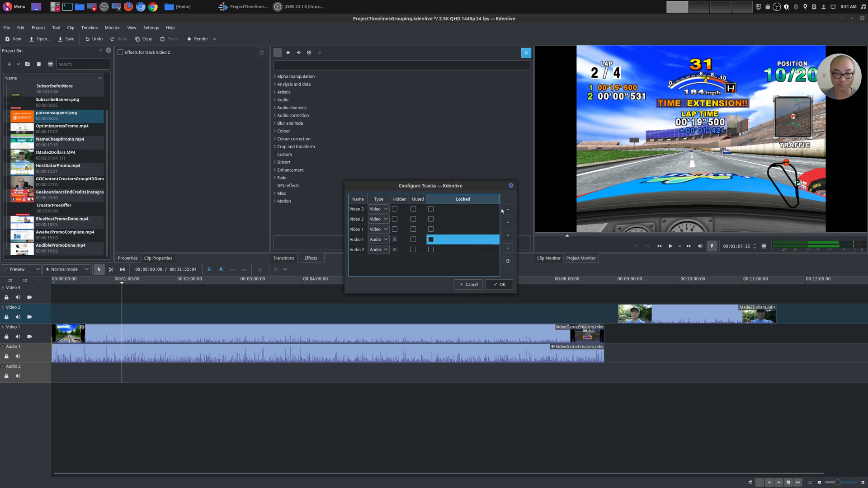
pyautogui.click(464, 285)
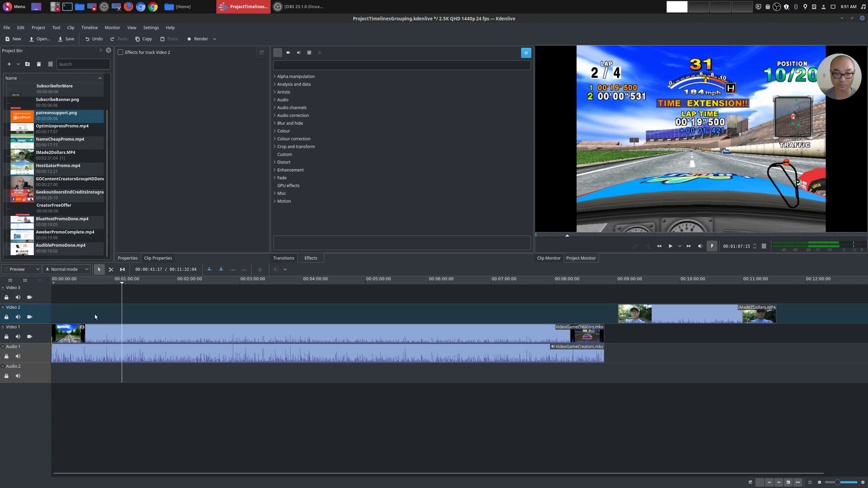
pyautogui.press('Home')
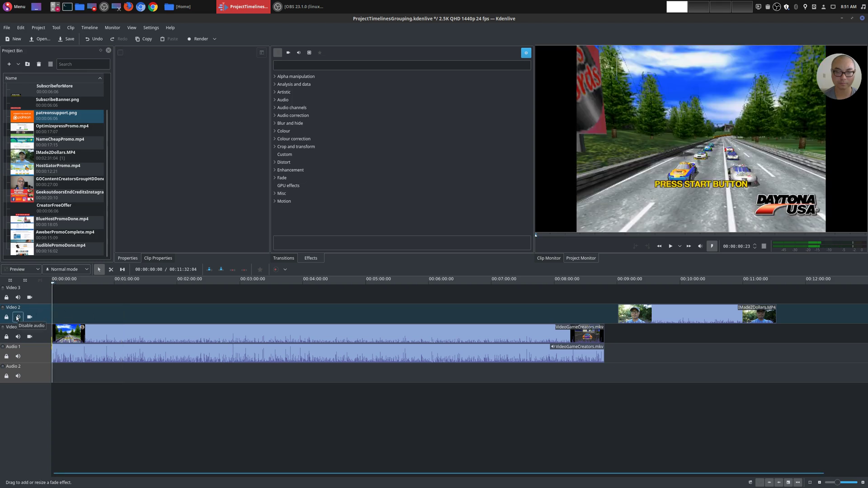
pyautogui.click(17, 317)
pyautogui.click(17, 317)
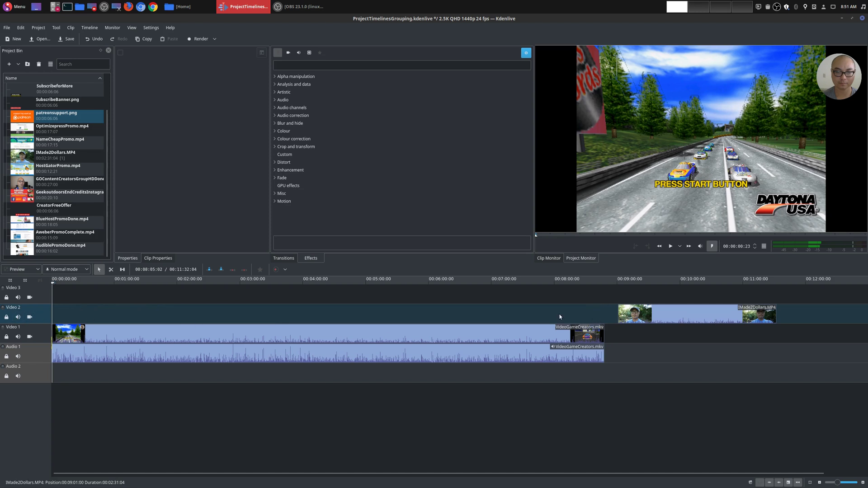
pyautogui.click(632, 292)
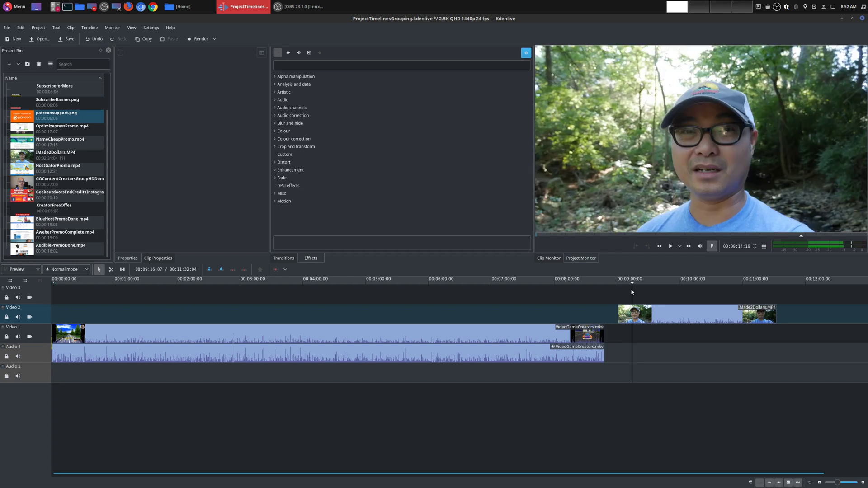
pyautogui.click(28, 317)
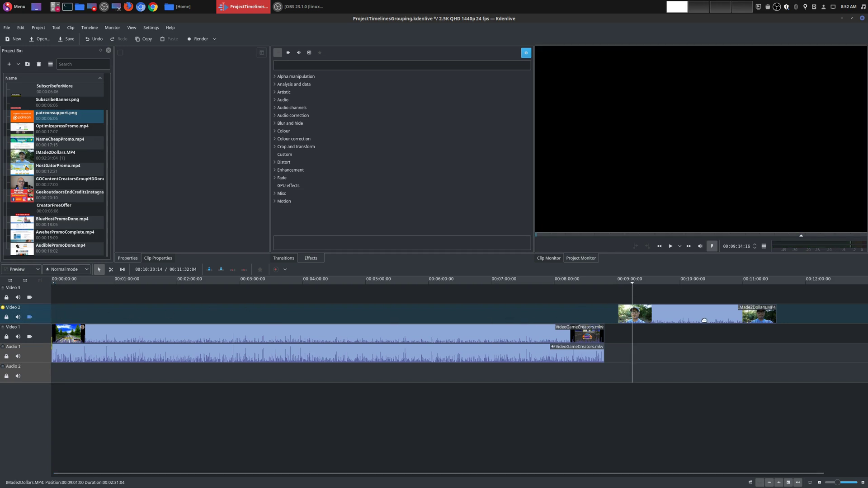
pyautogui.click(30, 317)
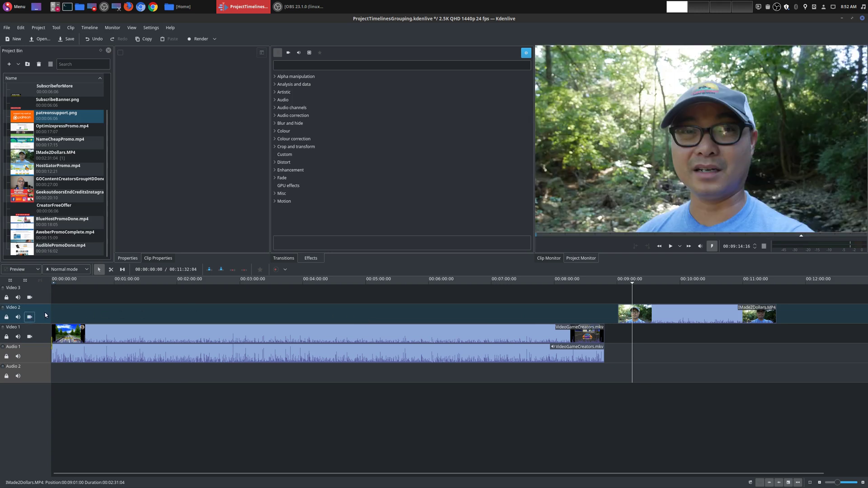
pyautogui.click(573, 295)
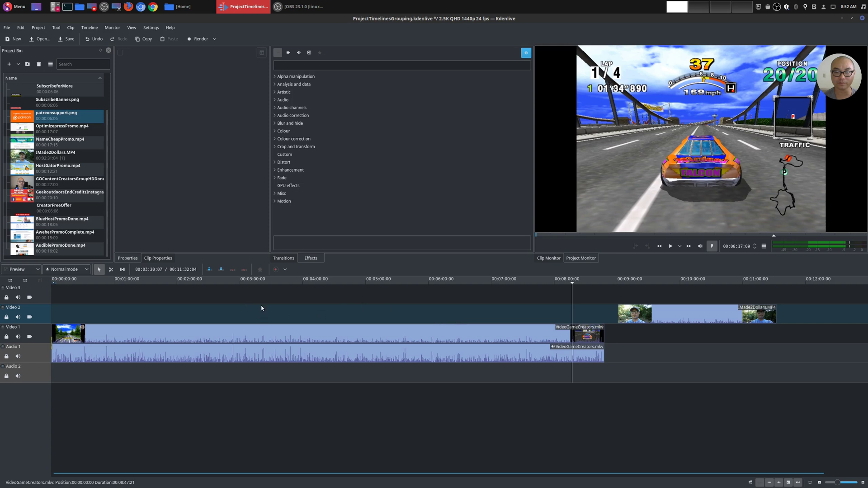
# Move IMade2Dollars.MP4 onto Video 1 after VideoGameCreators.mkv and preview the cut.
pyautogui.moveTo(665, 320); pyautogui.dragTo(615, 336)
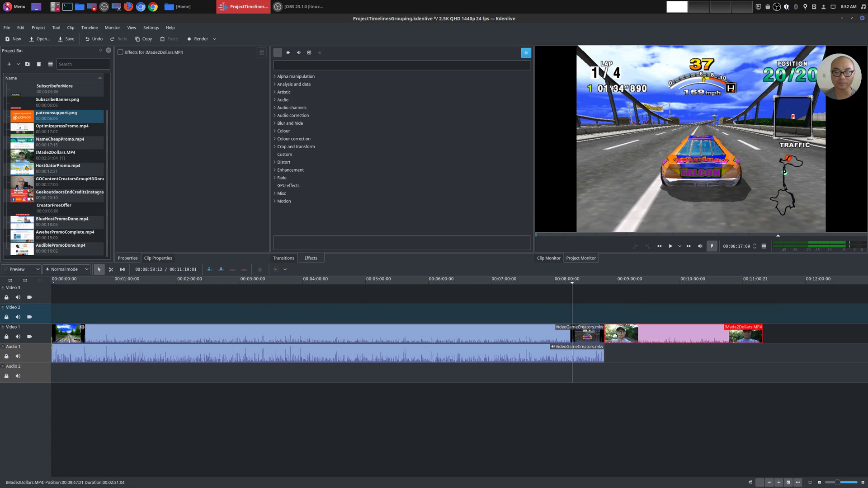
pyautogui.click(599, 317)
pyautogui.press('space')
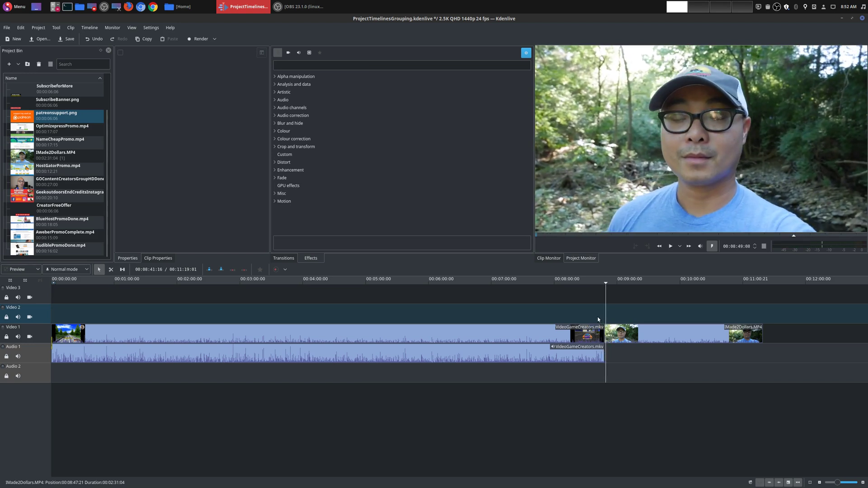
pyautogui.click(597, 319)
pyautogui.click(589, 318)
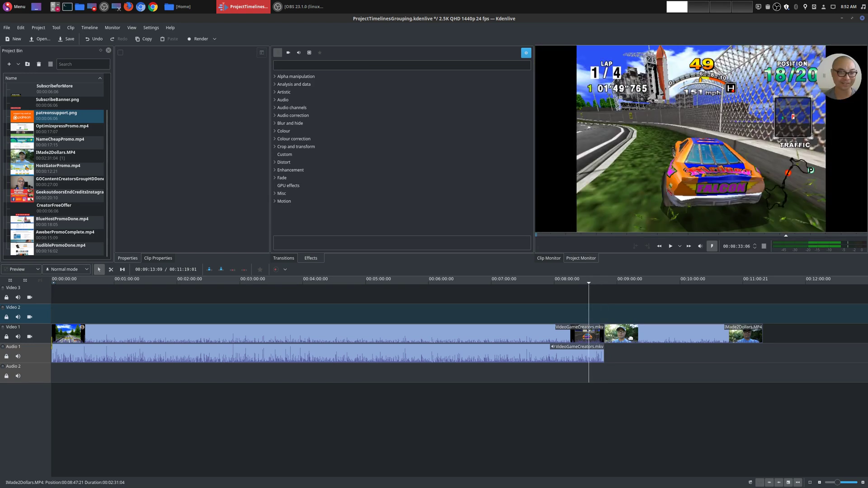
# Zoom the timeline in around the clip join near 00:08:33.
pyautogui.keyDown('ctrl'); pyautogui.scroll(1, 631, 338); pyautogui.keyUp('ctrl')
pyautogui.keyDown('ctrl'); pyautogui.scroll(3, 631, 338); pyautogui.keyUp('ctrl')
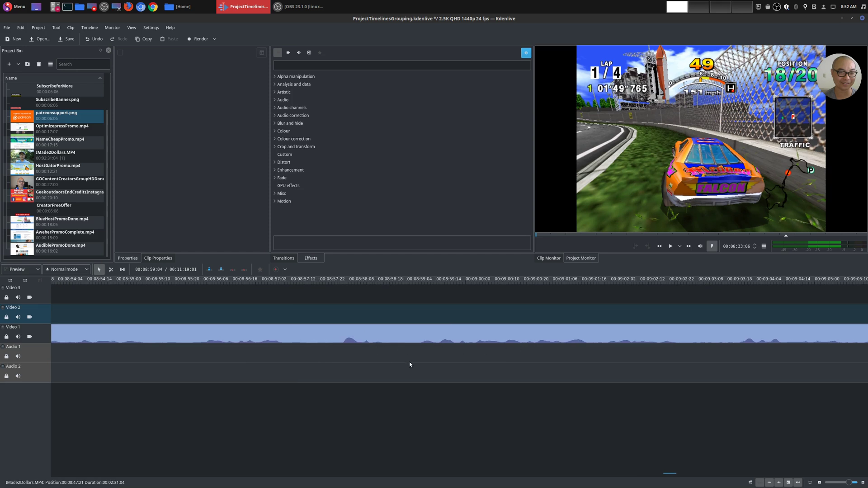
pyautogui.moveTo(666, 474)
pyautogui.mouseDown()
pyautogui.moveTo(630, 475)
pyautogui.moveTo(660, 475)
pyautogui.mouseUp()
# Play through the 00:08:47 join and select the IMade2Dollars.MP4 clip on Video 1.
pyautogui.keyDown('ctrl'); pyautogui.scroll(-3, 660, 445); pyautogui.keyUp('ctrl')
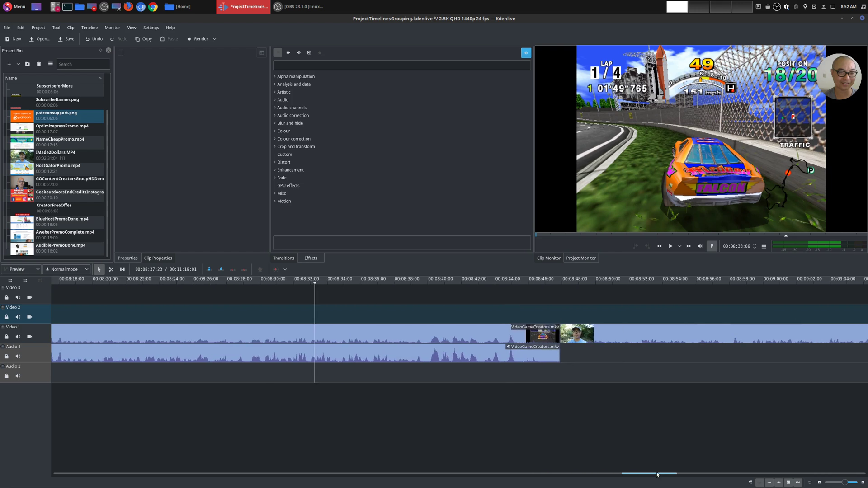
pyautogui.click(568, 347)
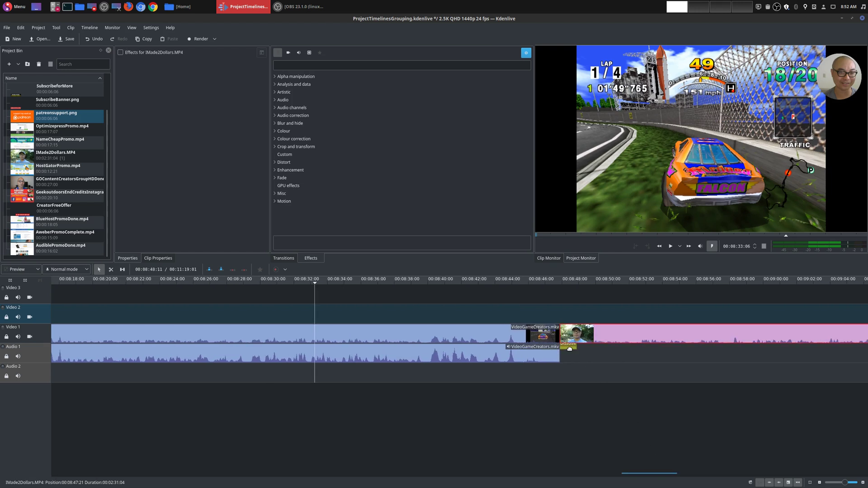
pyautogui.click(556, 318)
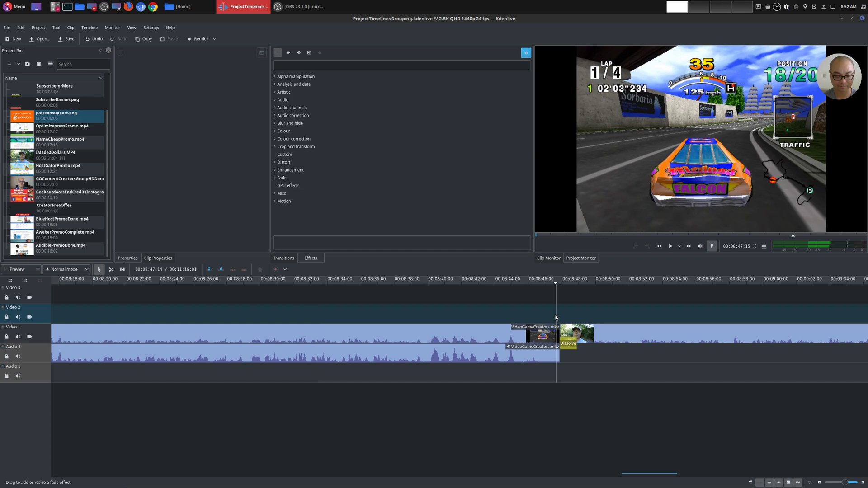
pyautogui.press('space')
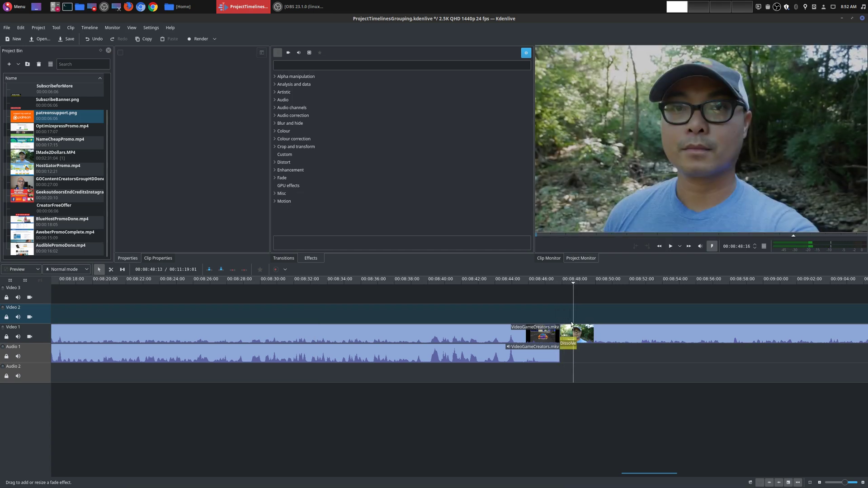
pyautogui.press('space')
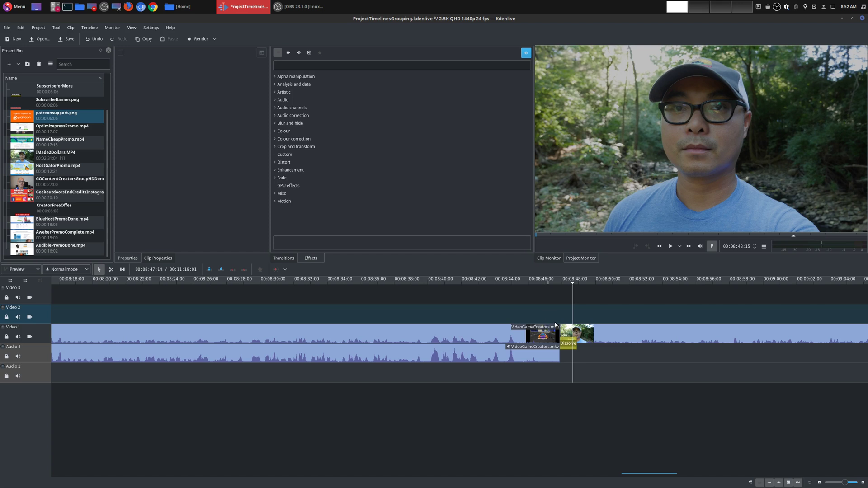
pyautogui.click(548, 316)
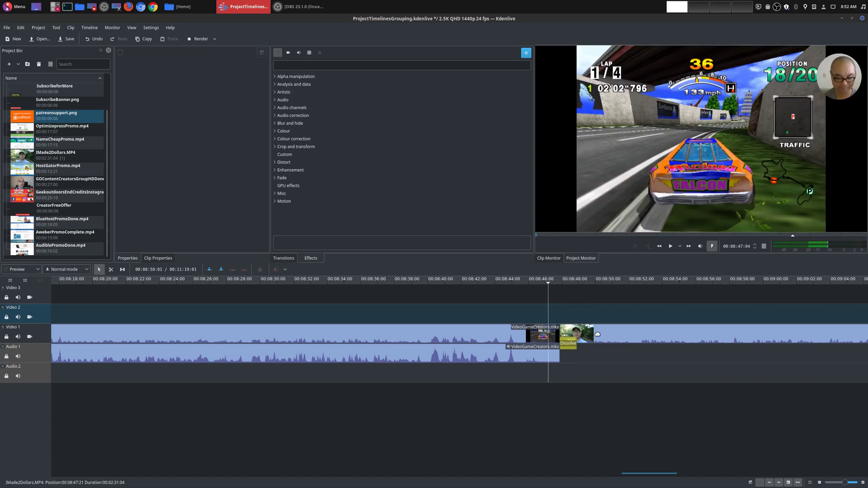
pyautogui.click(616, 339)
pyautogui.moveTo(616, 338); pyautogui.dragTo(610, 320)
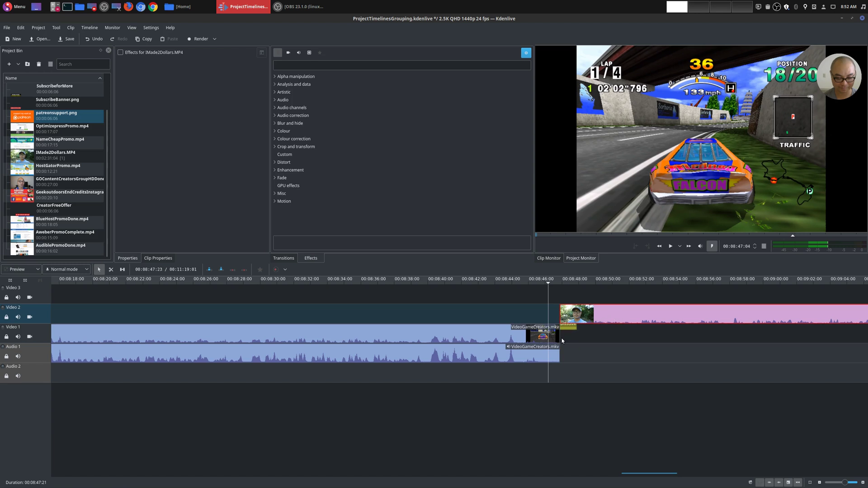
pyautogui.click(556, 298)
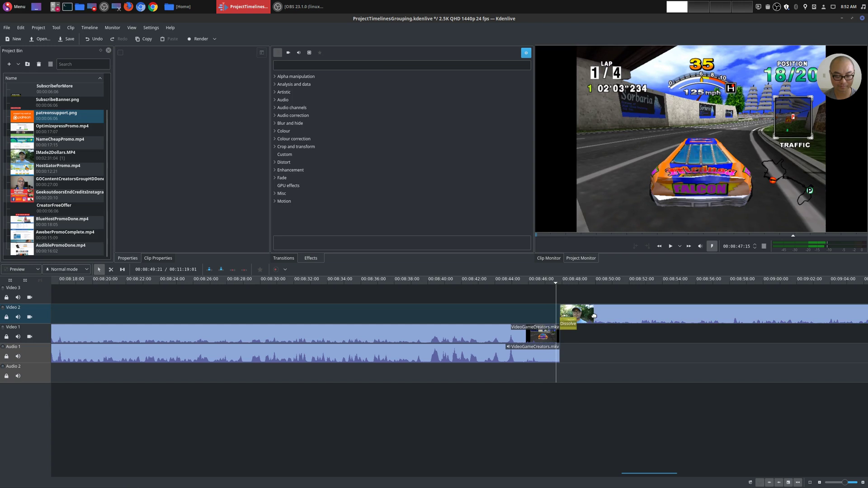
pyautogui.press('space')
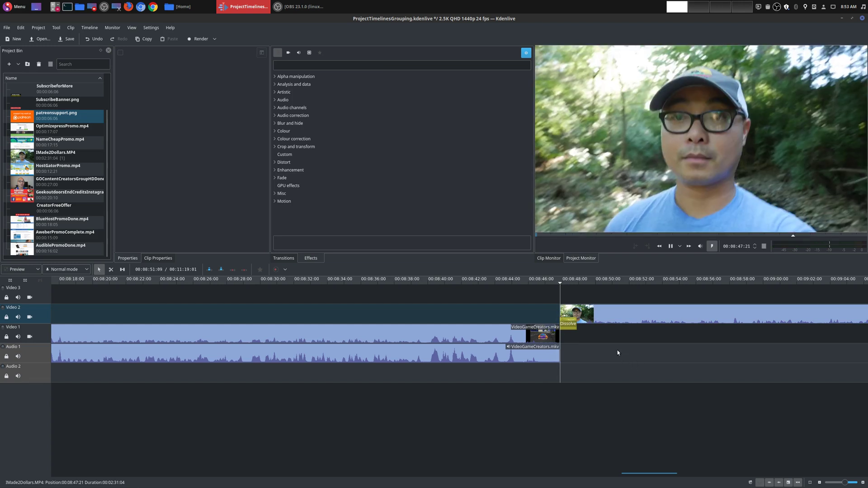
pyautogui.click(557, 298)
pyautogui.press('space')
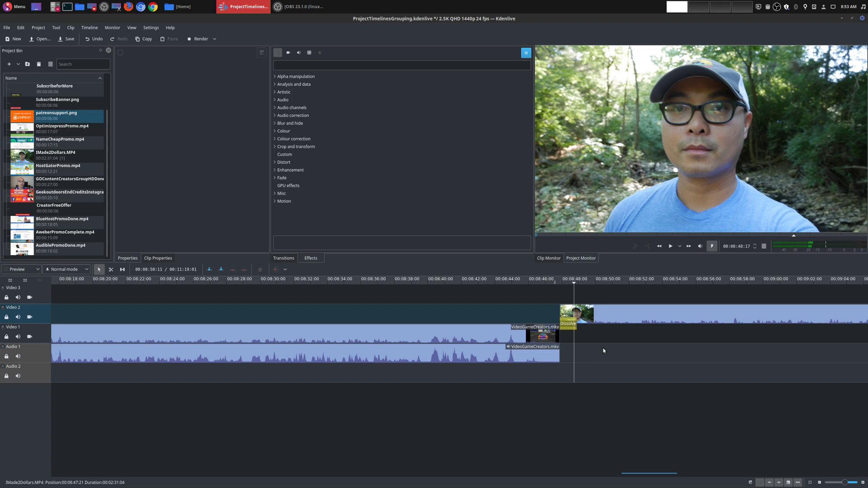
pyautogui.press('space')
pyautogui.press('space')
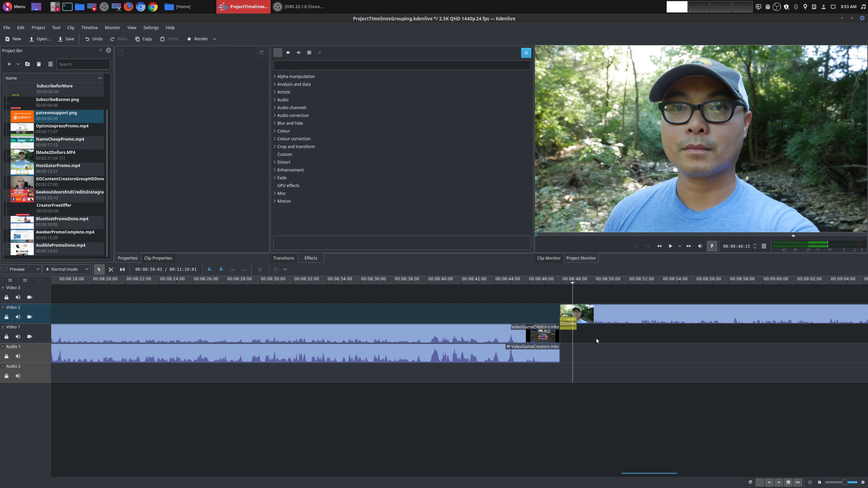
pyautogui.moveTo(599, 315); pyautogui.dragTo(599, 336)
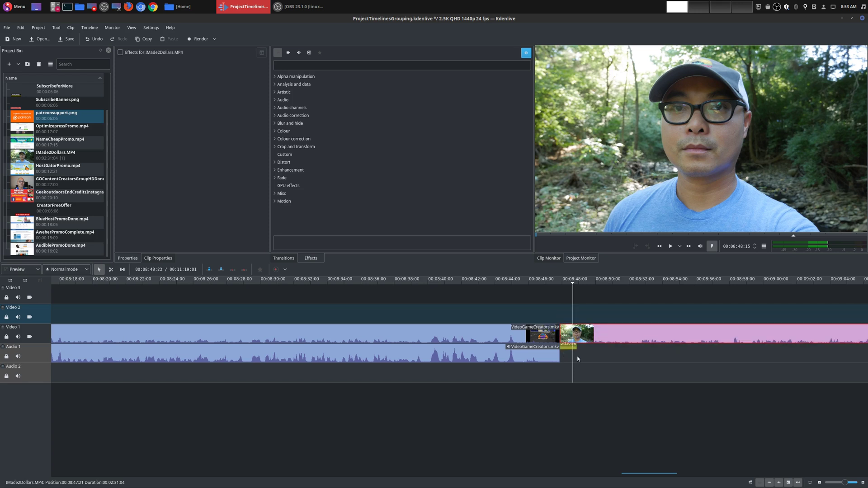
pyautogui.click(565, 319)
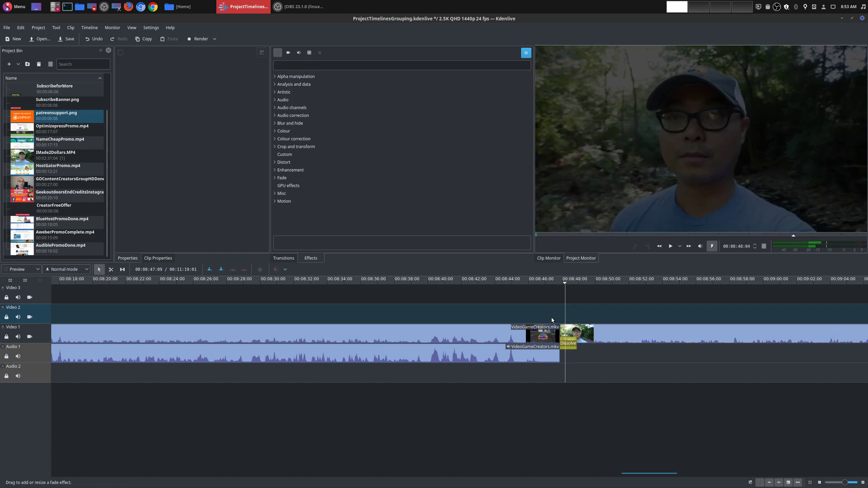
pyautogui.click(551, 320)
pyautogui.moveTo(584, 335); pyautogui.dragTo(583, 315)
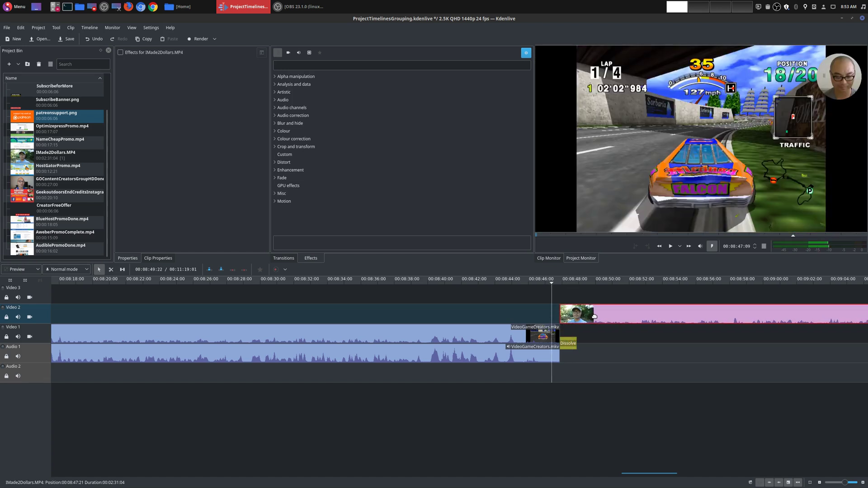
pyautogui.click(585, 337)
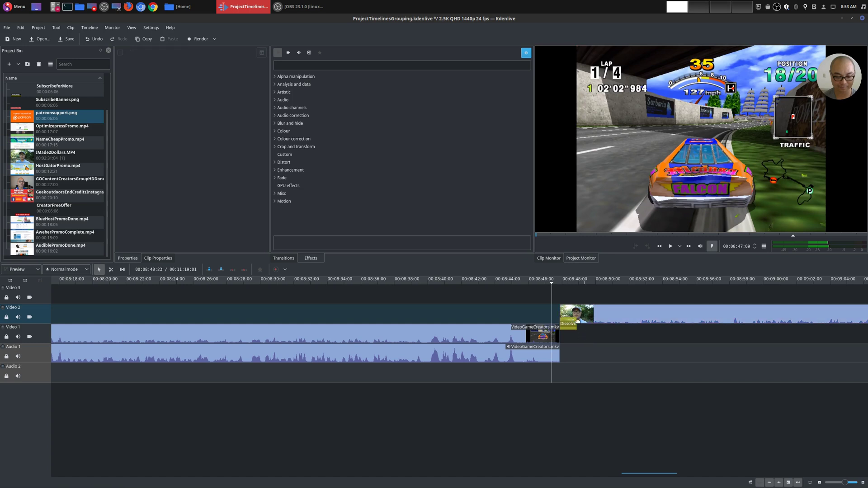
pyautogui.click(568, 298)
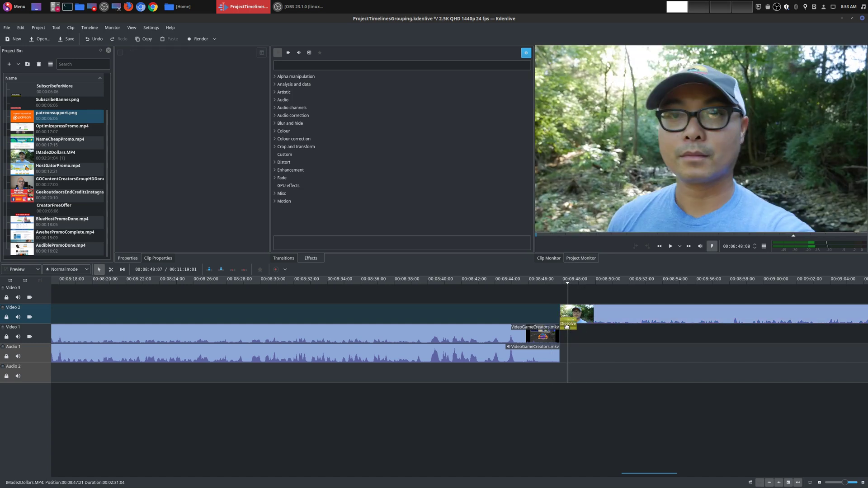
pyautogui.click(555, 302)
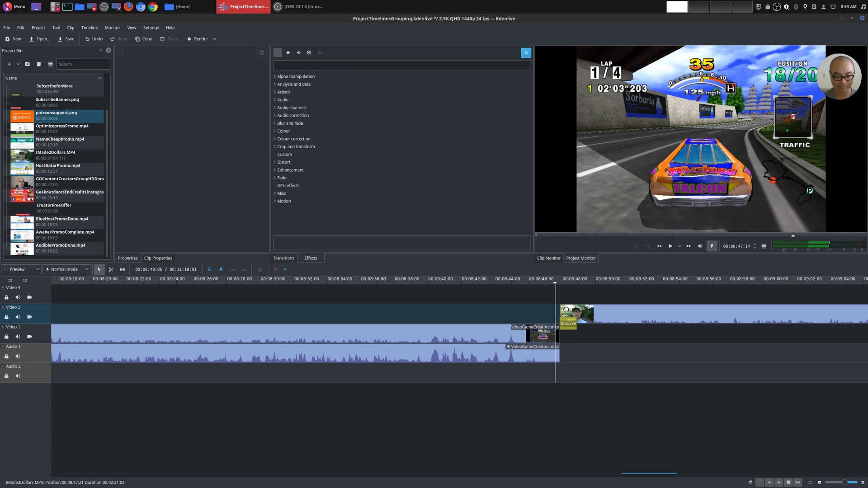
pyautogui.press('space')
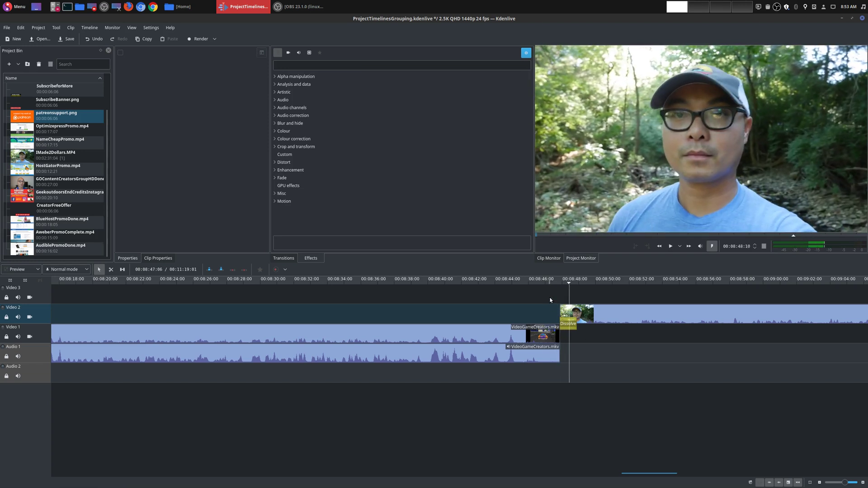
pyautogui.click(550, 301)
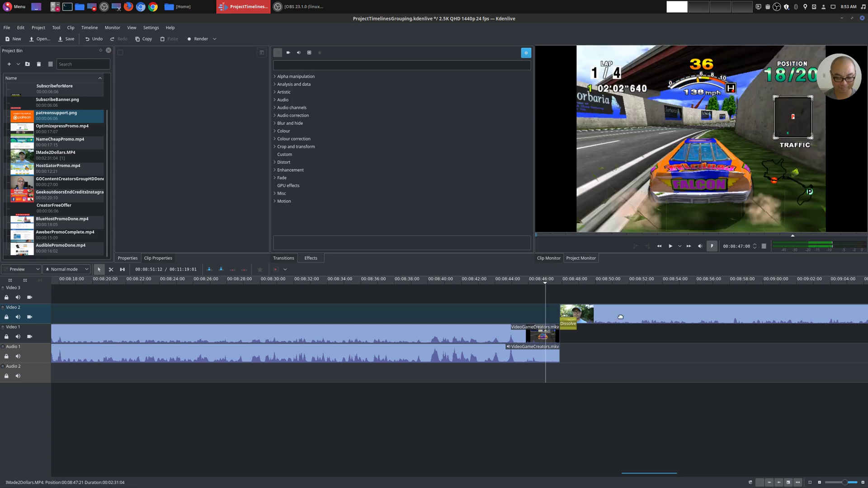
# Nudge the IMade2Dollars clip earlier and preview the dissolve between the clips.
pyautogui.moveTo(620, 317); pyautogui.dragTo(601, 319)
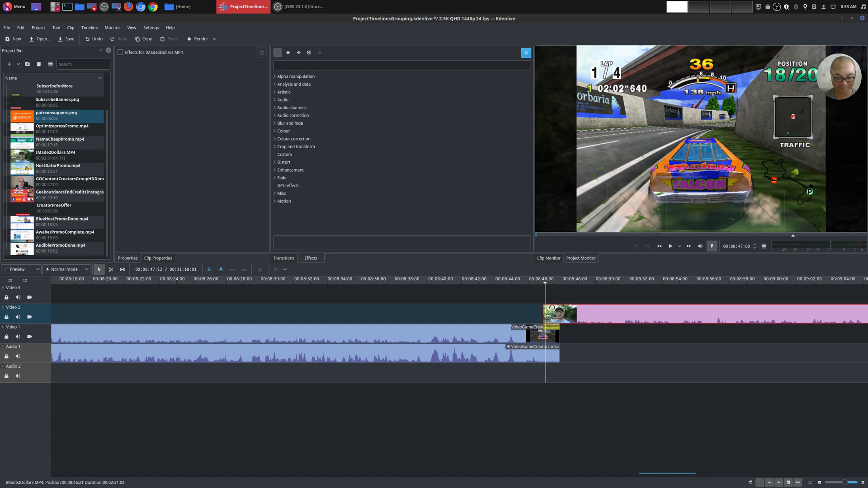
pyautogui.click(534, 302)
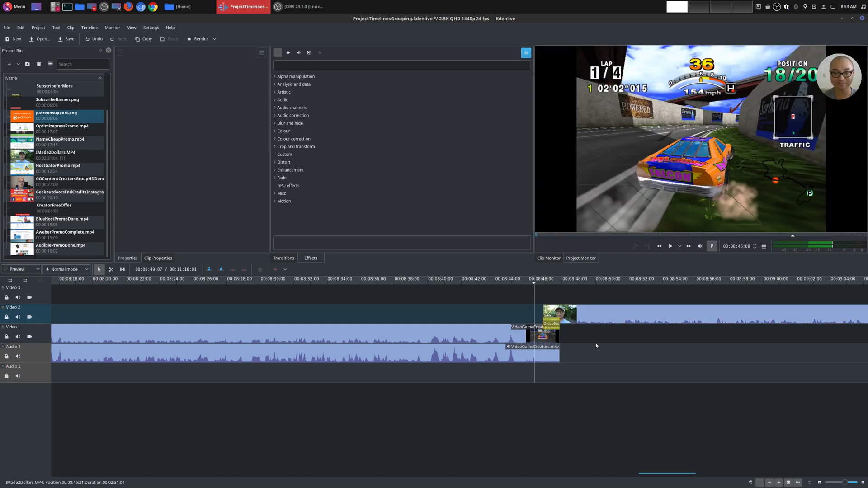
pyautogui.press('space')
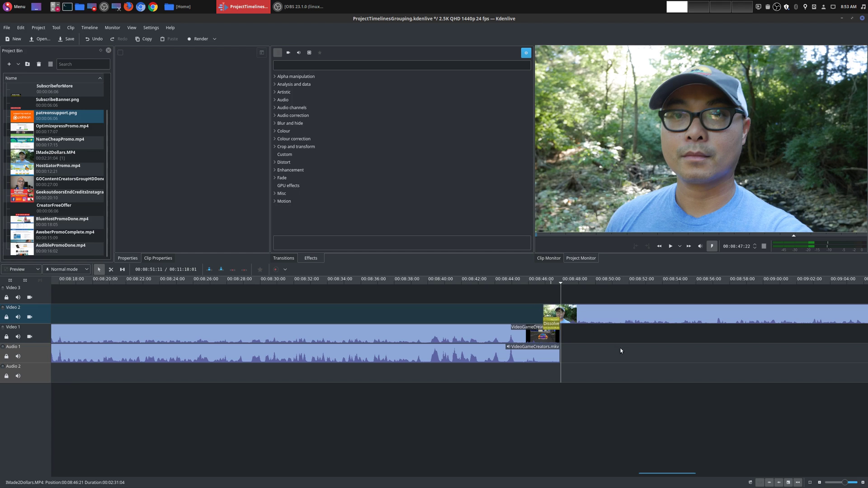
pyautogui.press('space')
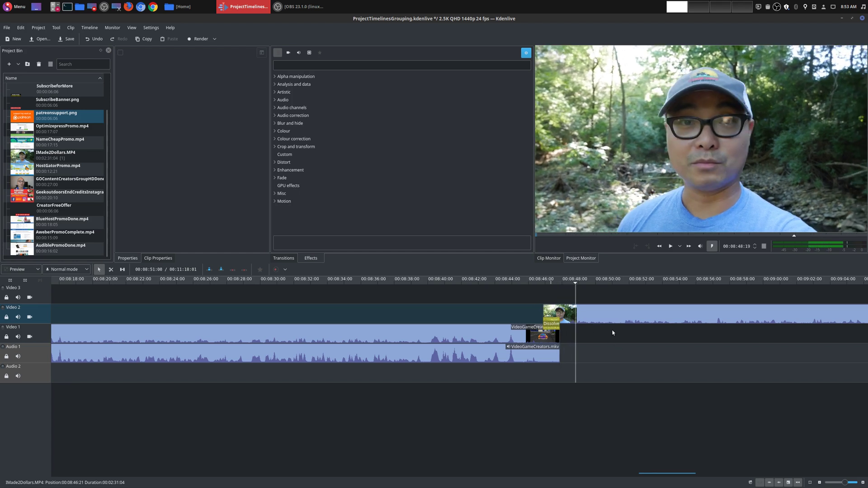
pyautogui.press('space')
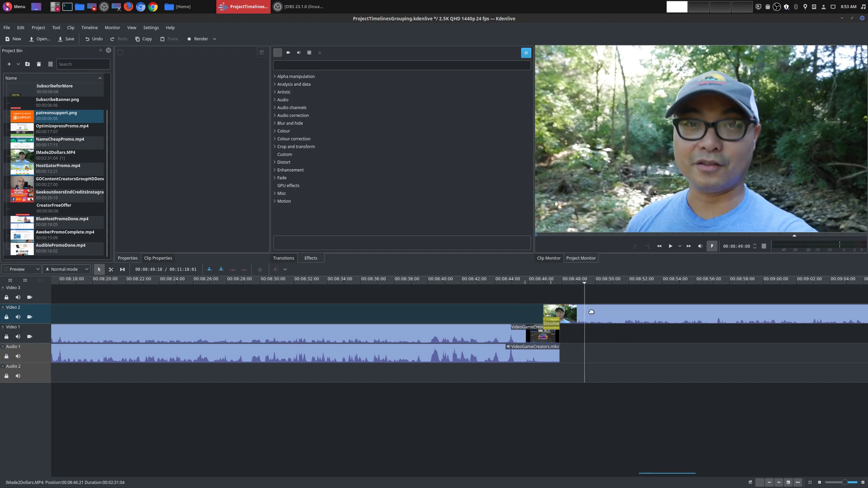
# Shift IMade2Dollars later and down onto Video 1, then play the join.
pyautogui.moveTo(591, 312); pyautogui.dragTo(609, 315)
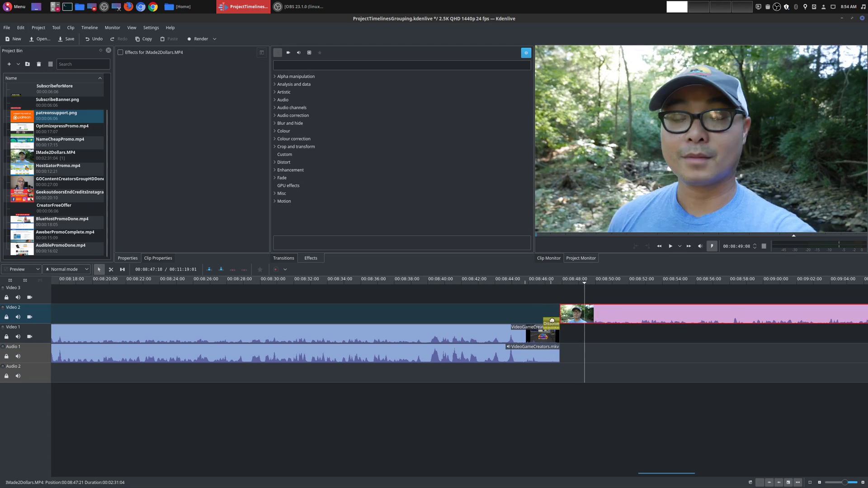
pyautogui.moveTo(552, 320); pyautogui.dragTo(572, 335)
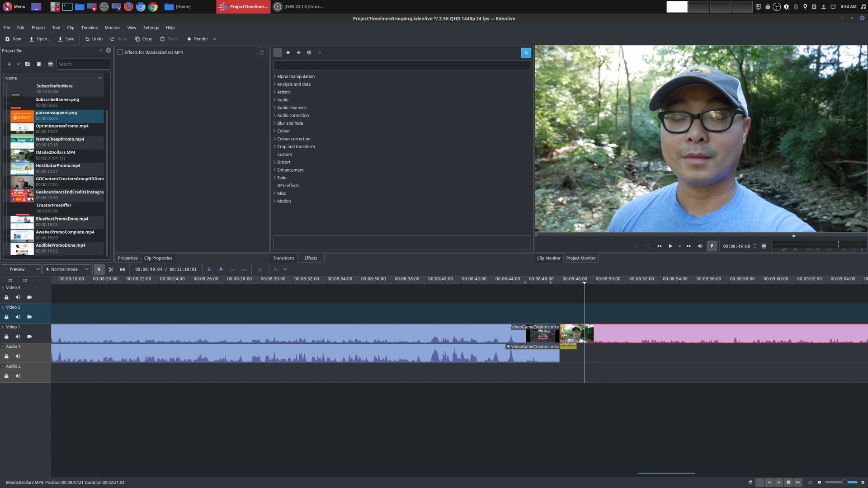
pyautogui.click(563, 317)
pyautogui.press('space')
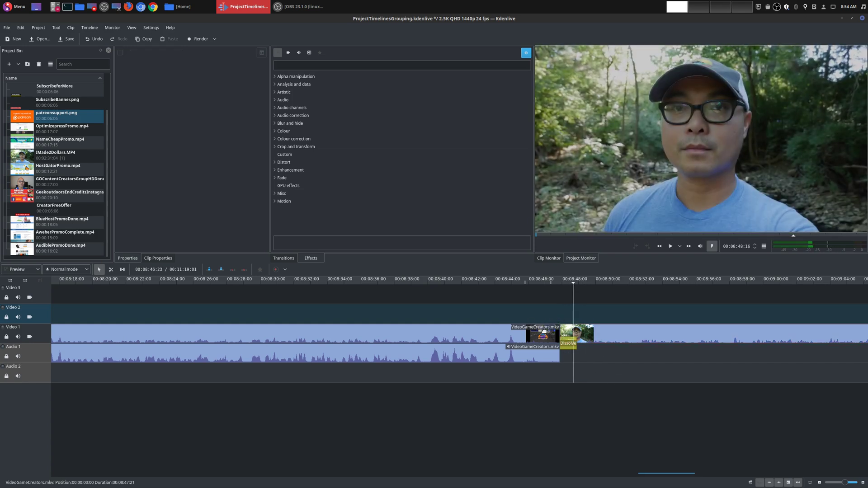
# Select clips on Video 1 and Audio 1, then drag IMade2Dollars to about 00:10:00.
pyautogui.scroll(-2, 490, 332)
pyautogui.scroll(-4, 426, 333)
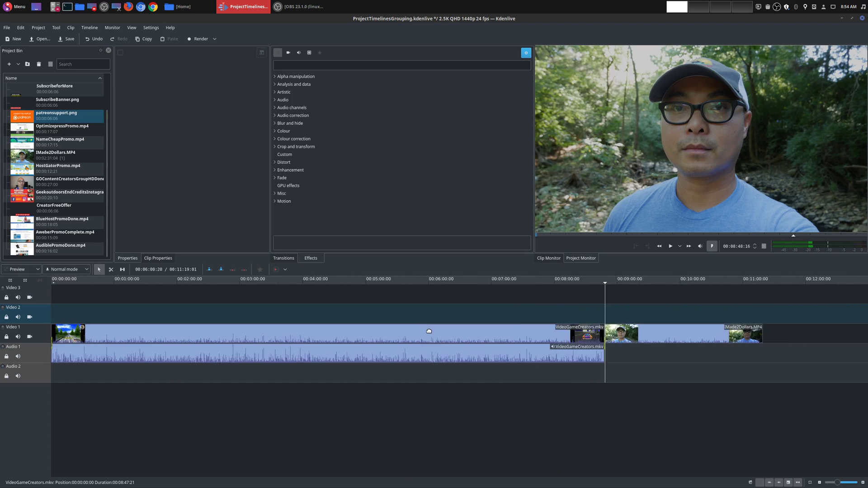
pyautogui.click(503, 341)
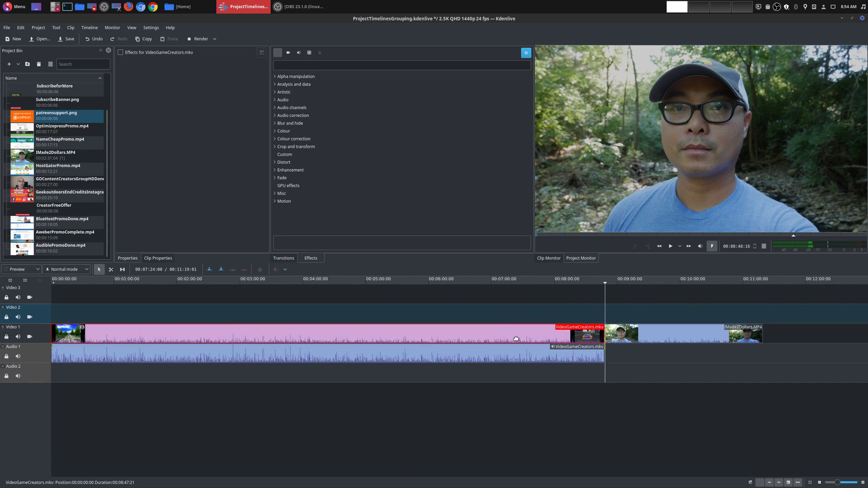
pyautogui.click(652, 333)
pyautogui.click(418, 354)
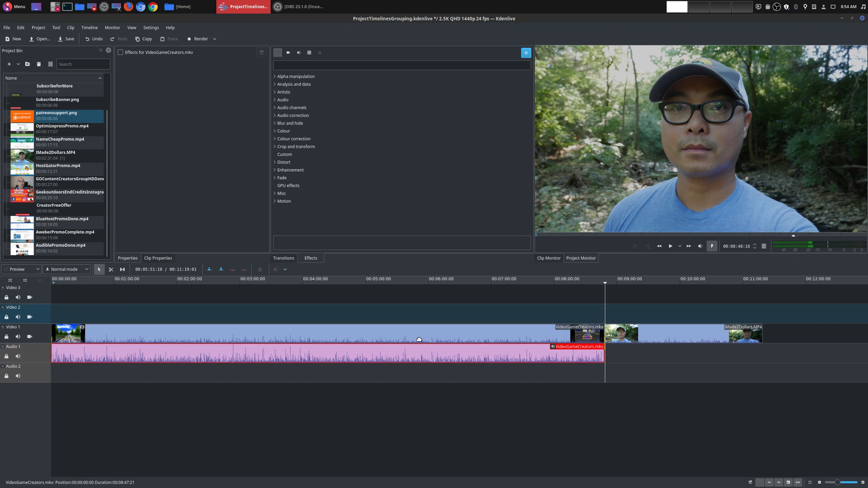
pyautogui.click(407, 333)
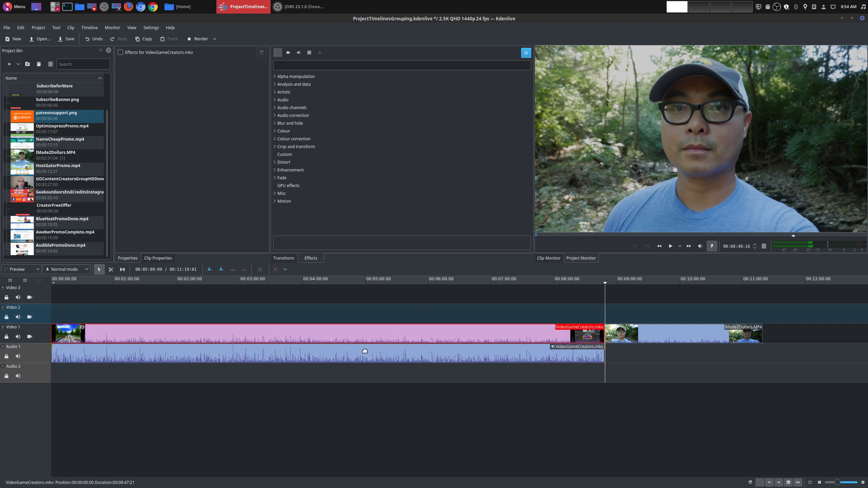
pyautogui.moveTo(649, 329); pyautogui.dragTo(735, 328)
# Select the VideoGameCreators video and audio clips separately, one after the other.
pyautogui.click(260, 337)
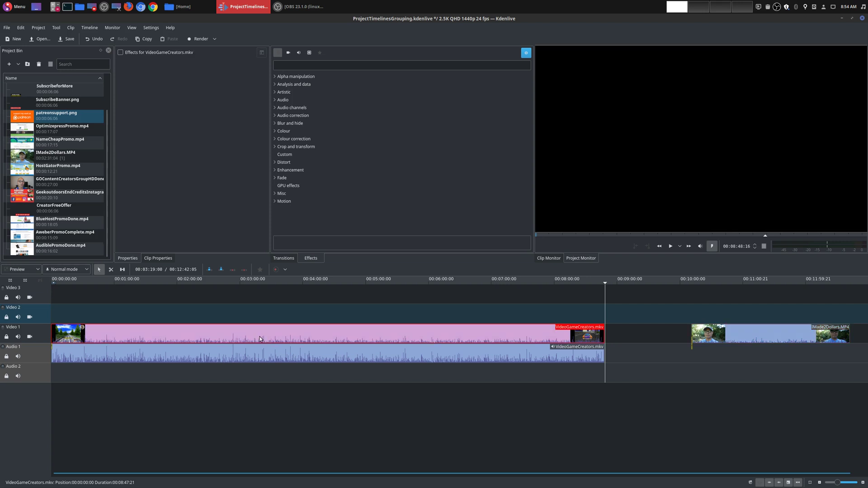
pyautogui.click(264, 316)
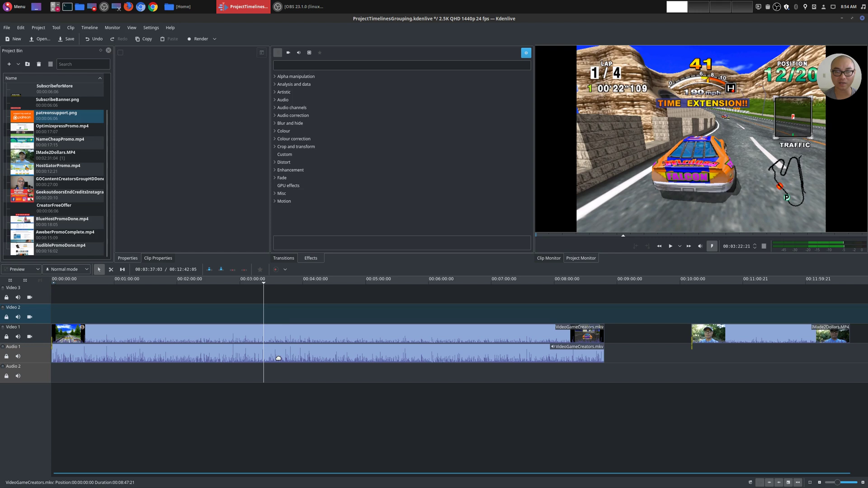
pyautogui.click(279, 359)
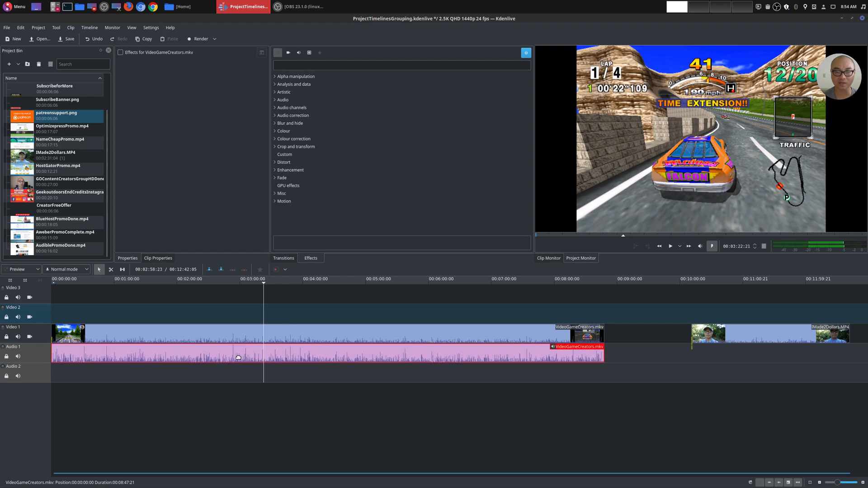
pyautogui.click(174, 335)
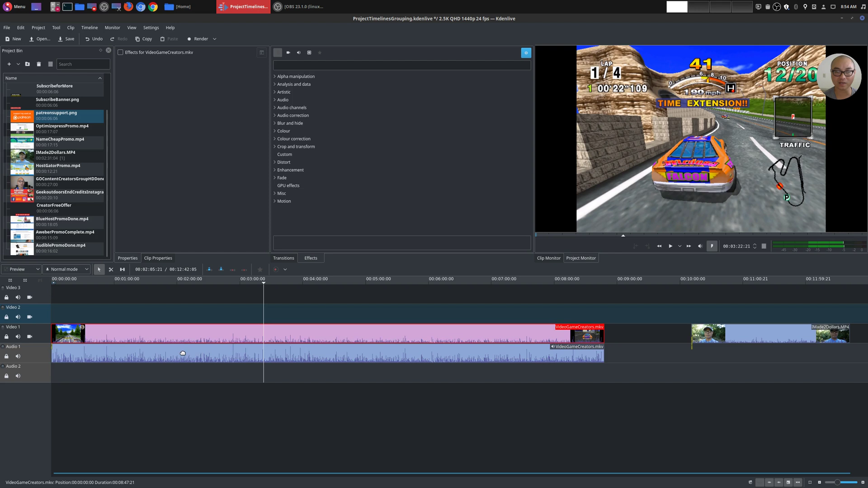
pyautogui.click(182, 353)
pyautogui.click(184, 339)
# Make VideoGameCreators video only via the Clip menu, then select it with its Audio 1 clip.
pyautogui.click(70, 28)
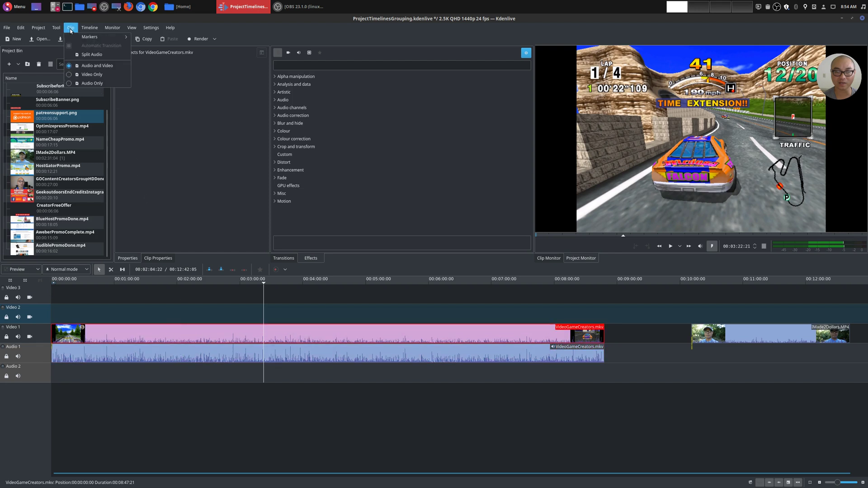
pyautogui.click(100, 75)
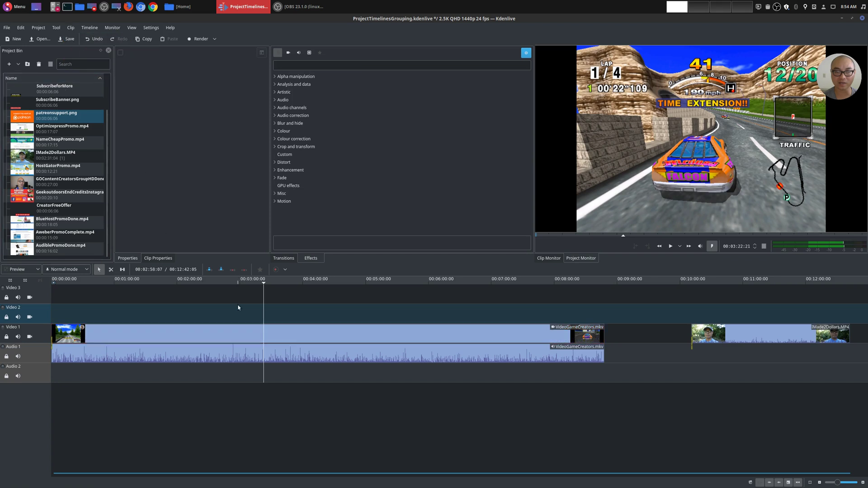
pyautogui.click(196, 357)
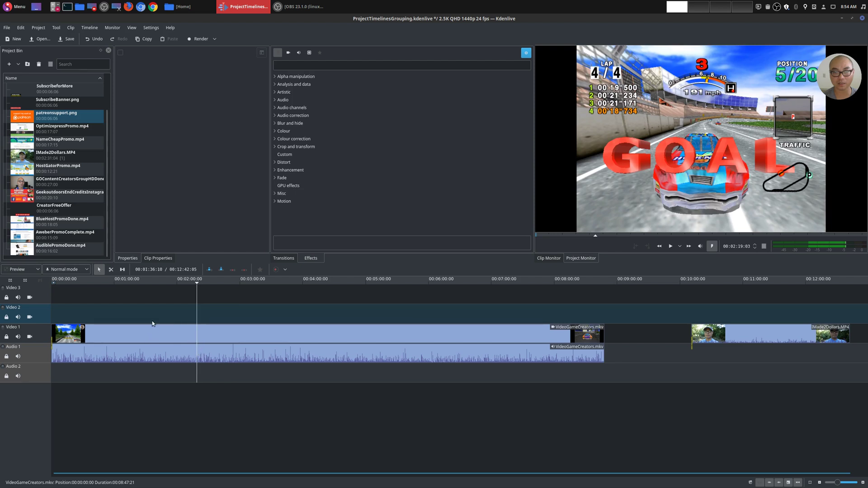
pyautogui.click(246, 337)
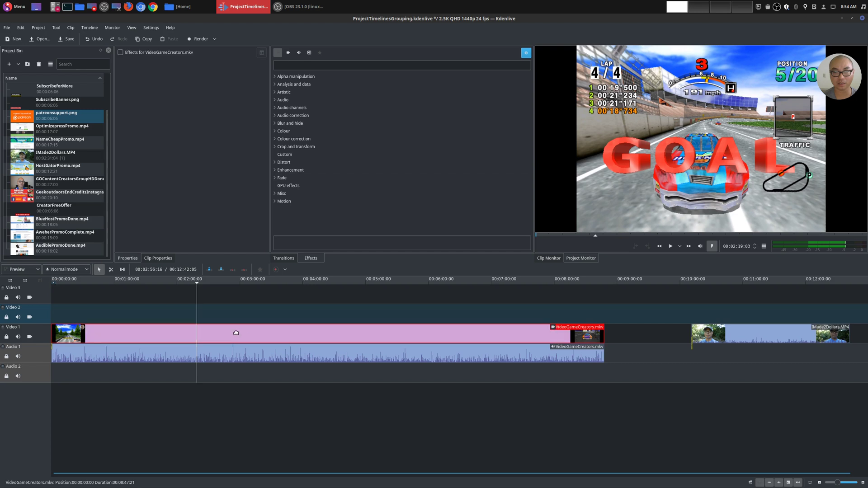
pyautogui.keyDown('shift'); pyautogui.click(243, 354); pyautogui.keyUp('shift')
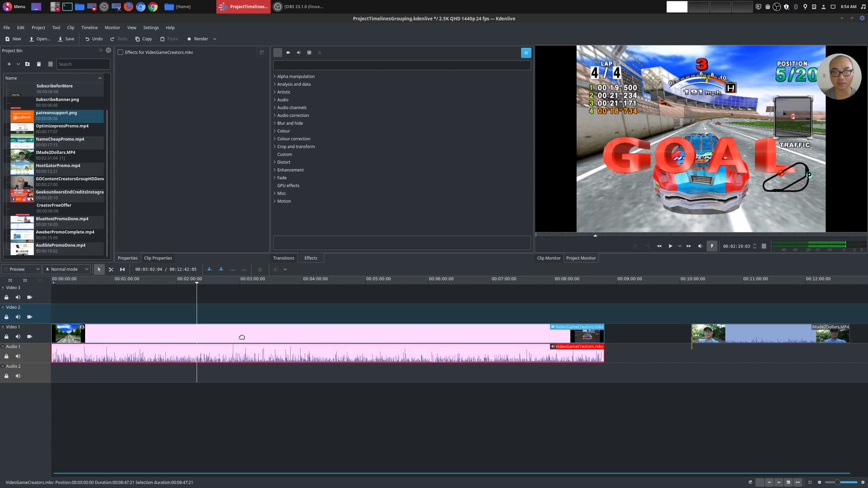
pyautogui.rightClick(242, 338)
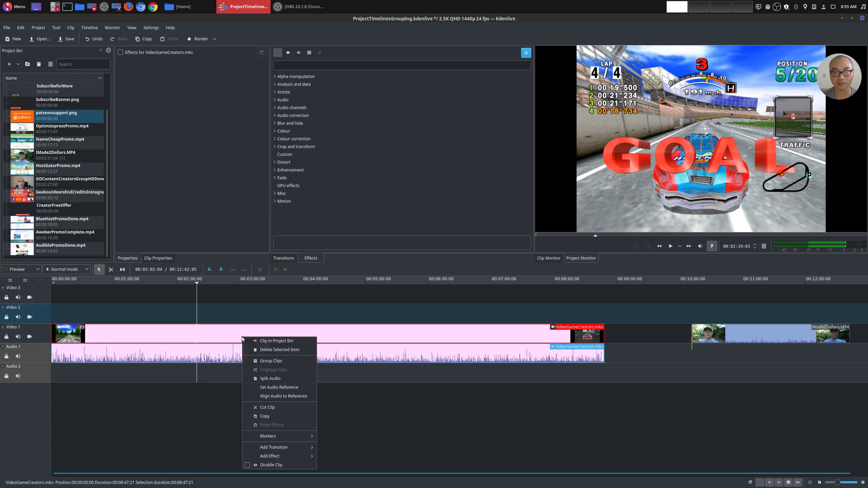
pyautogui.click(271, 360)
pyautogui.moveTo(258, 344); pyautogui.dragTo(316, 336)
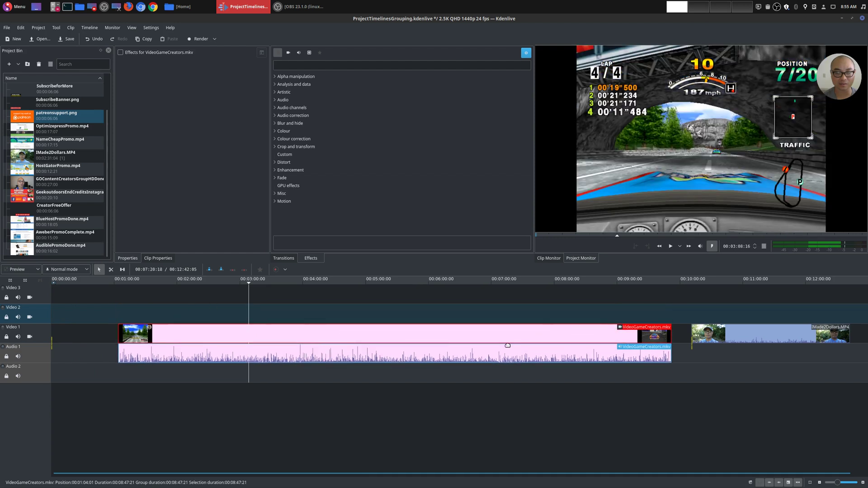
pyautogui.moveTo(507, 345); pyautogui.dragTo(357, 336)
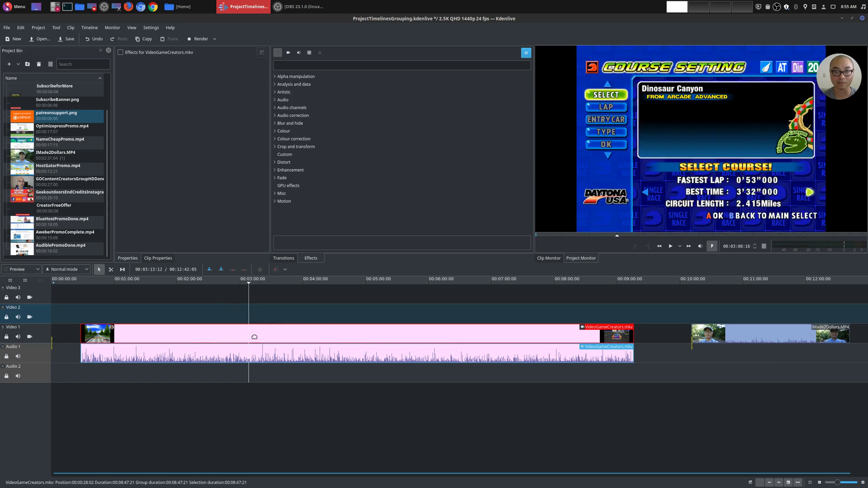
pyautogui.moveTo(354, 337); pyautogui.dragTo(338, 338)
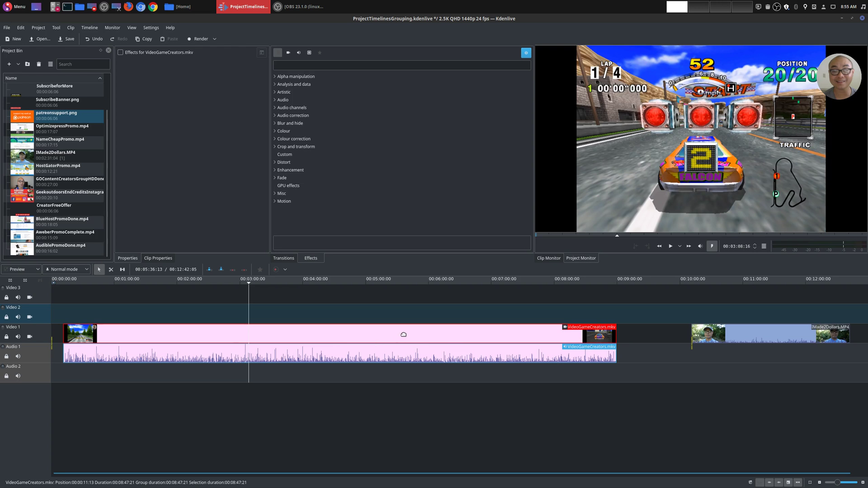
pyautogui.moveTo(403, 333); pyautogui.dragTo(374, 333)
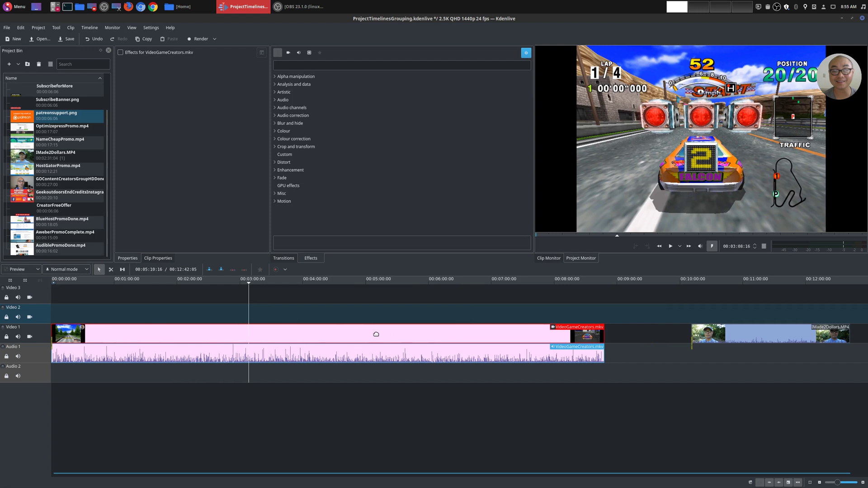
pyautogui.rightClick(176, 332)
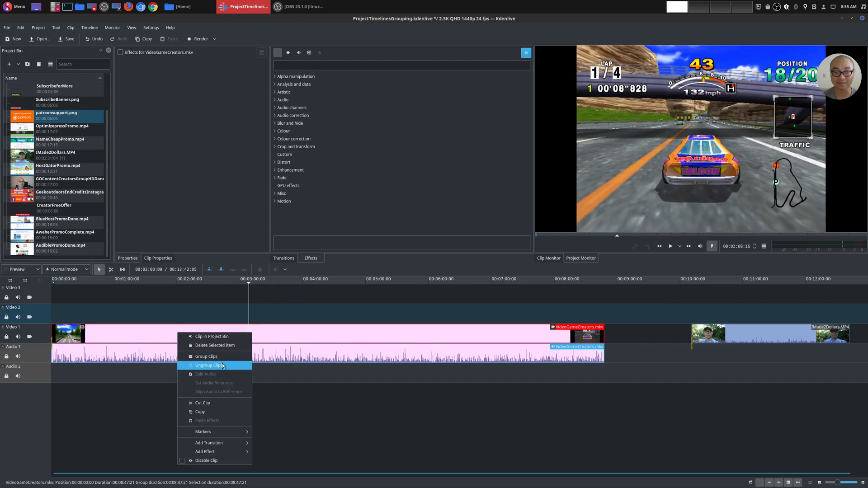
pyautogui.click(199, 362)
pyautogui.click(312, 352)
pyautogui.click(308, 335)
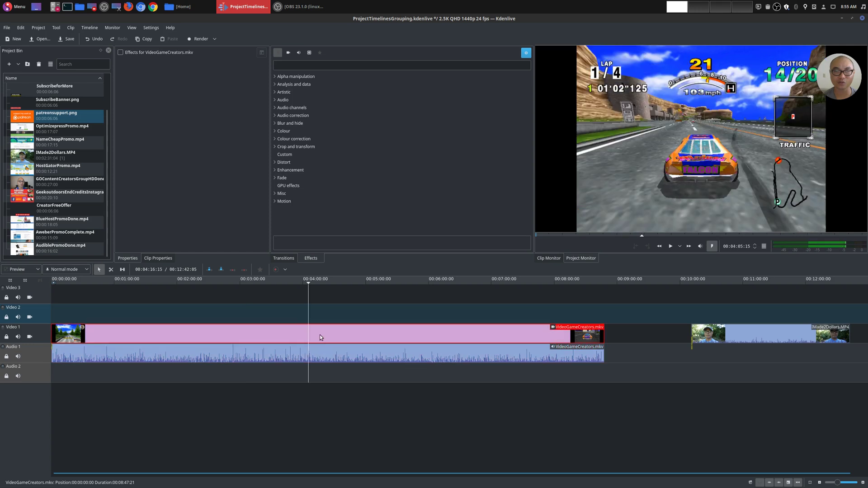
pyautogui.click(322, 350)
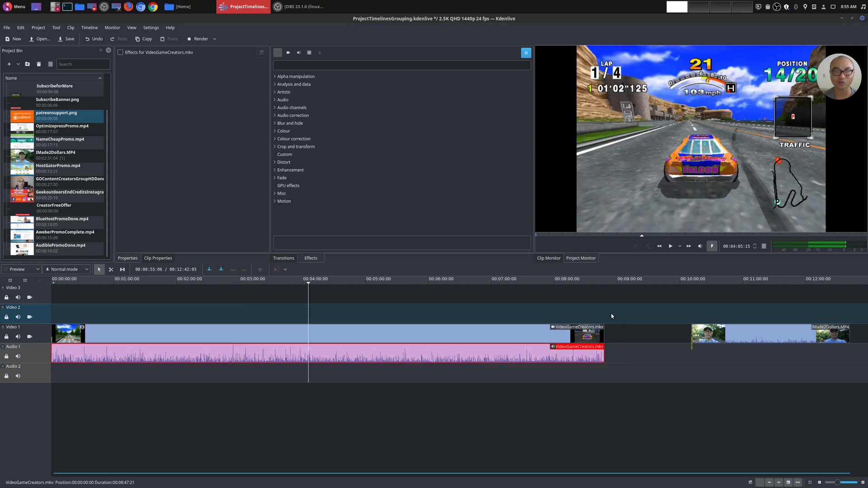